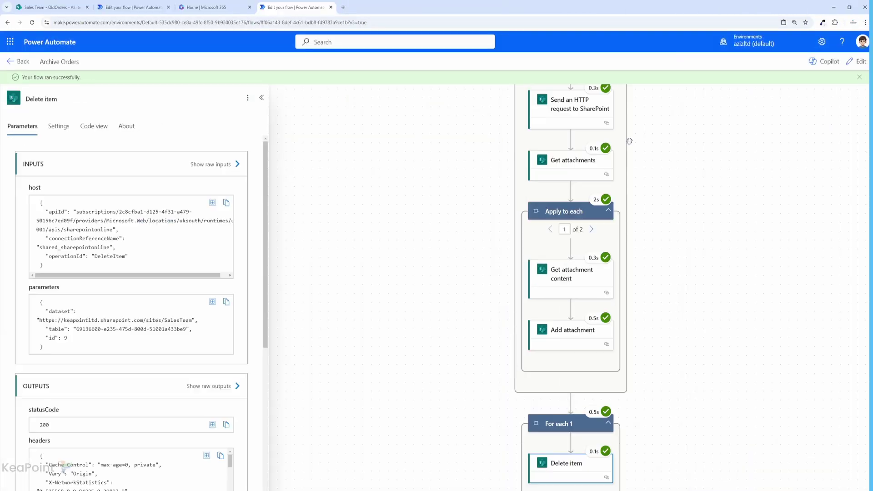
Switch to the SharePoint site, open the VR item in the OldOrders list and view both of its attachments.
scroll(630, 141, "up", 3)
scroll(629, 141, "down", 5)
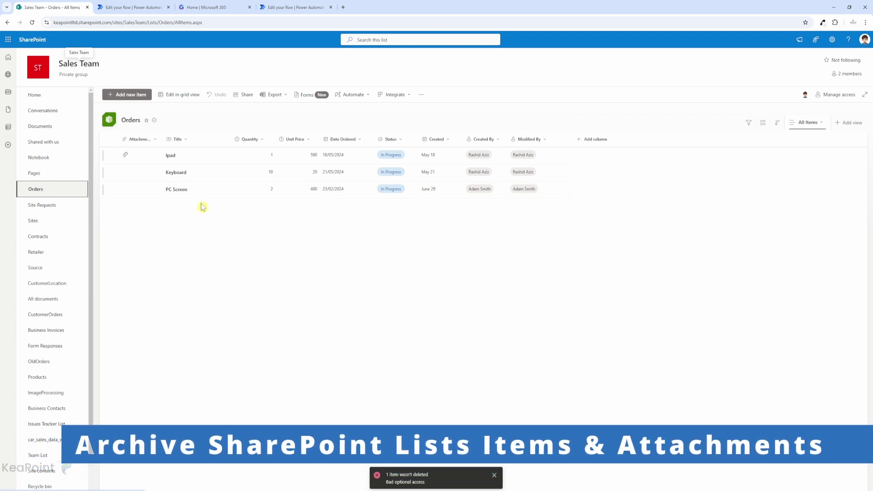
left_click(40, 362)
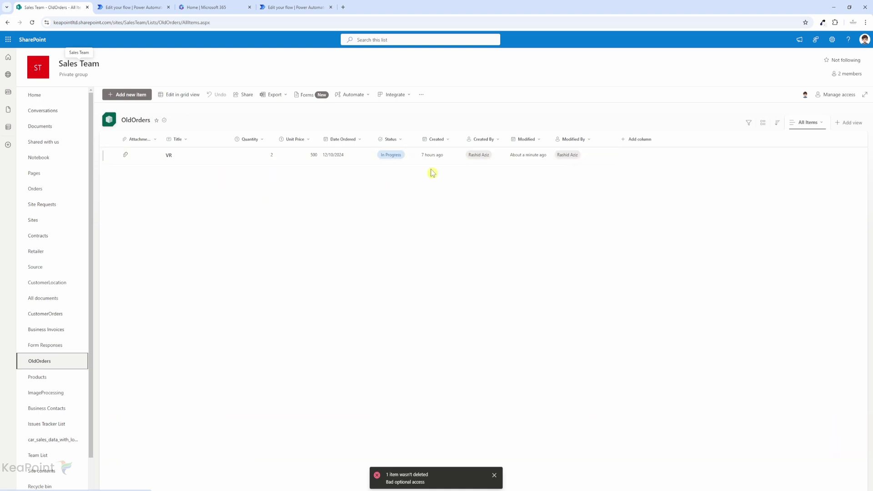
left_click(169, 160)
left_click(283, 319)
scroll(203, 142, "down", 10)
left_click(48, 8)
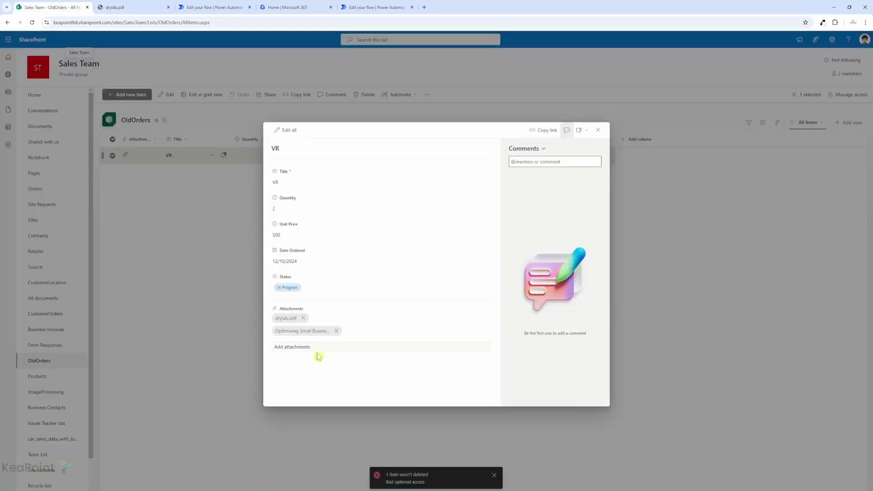
left_click(304, 332)
scroll(228, 150, "down", 3)
scroll(229, 154, "down", 5)
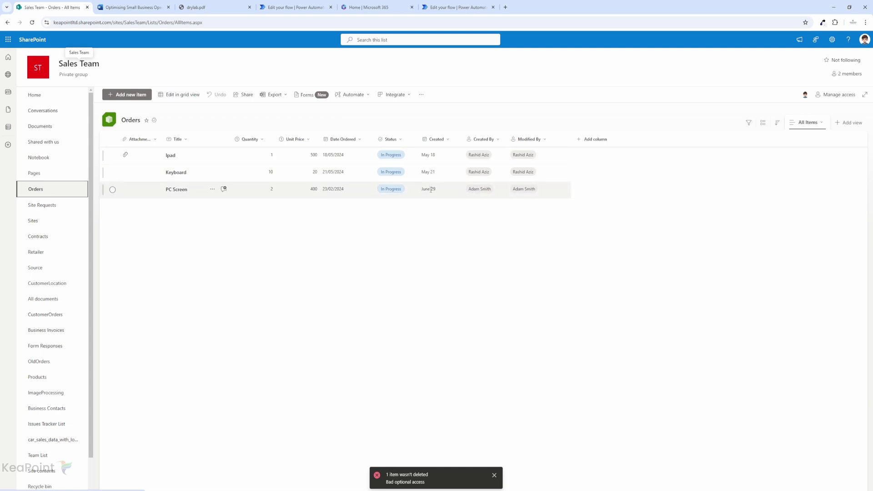
Switch to the Archive Orders flow in Power Automate and review the Recurrence trigger, the Get items filter expression and the Create item settings.
left_click(444, 6)
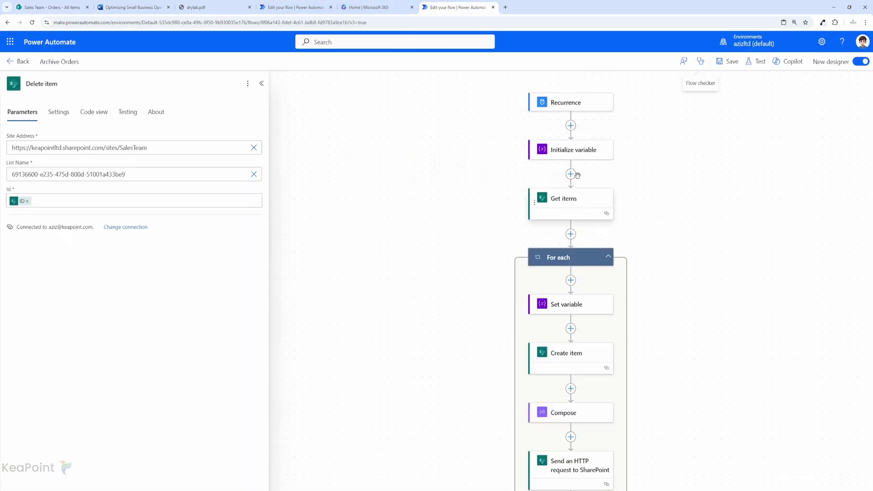
left_click(566, 200)
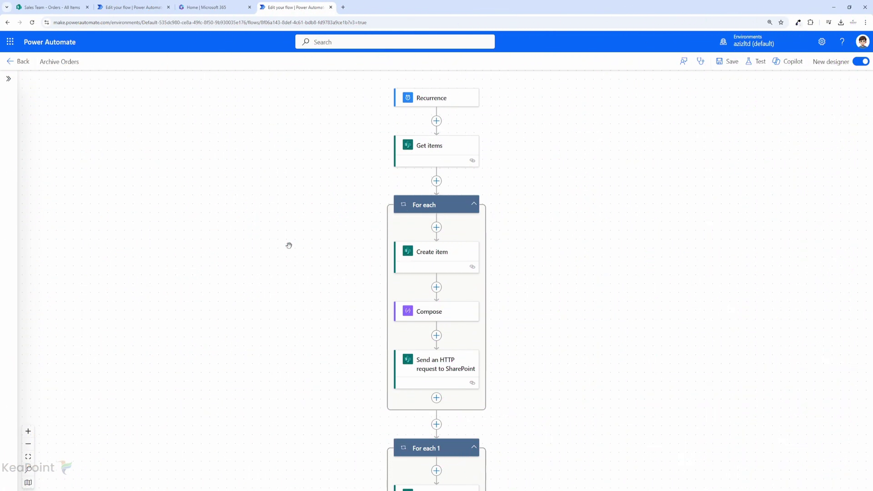
scroll(309, 224, "down", 2)
scroll(308, 224, "up", 3)
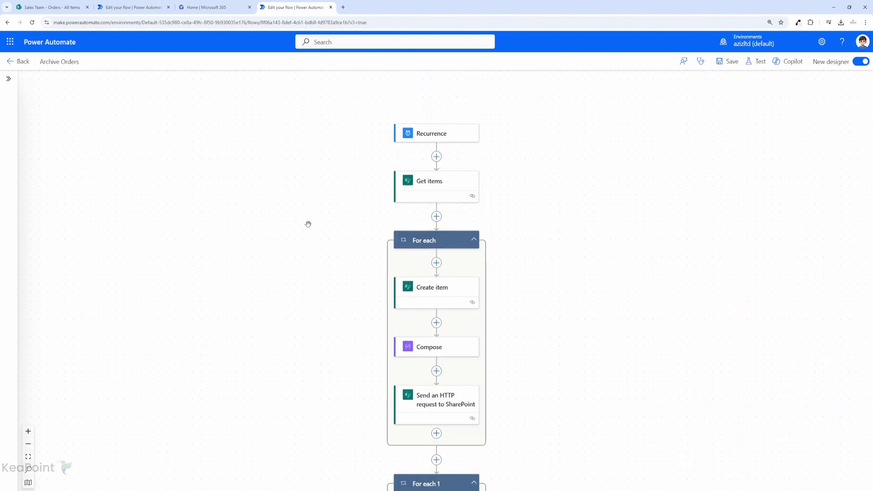
left_click(451, 141)
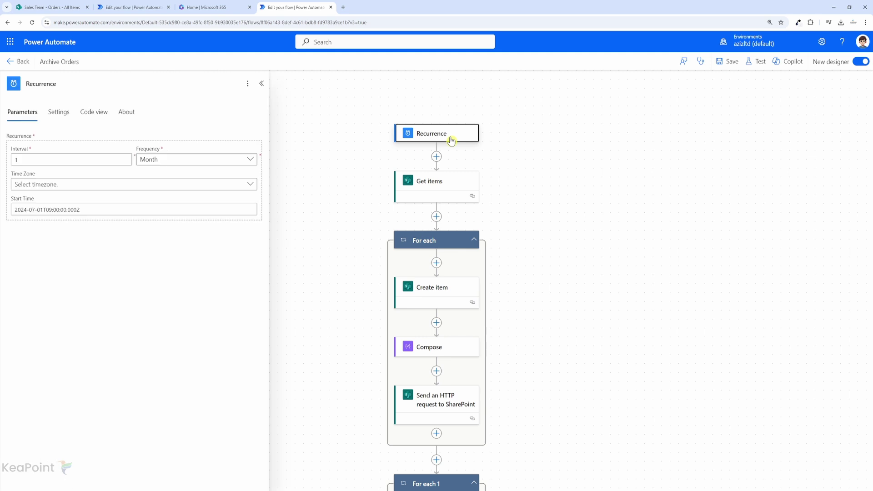
left_click(445, 190)
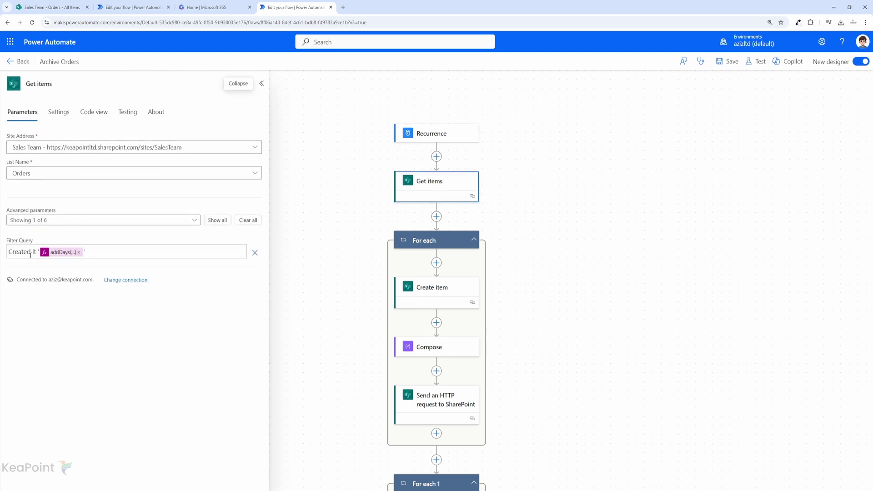
left_click(52, 256)
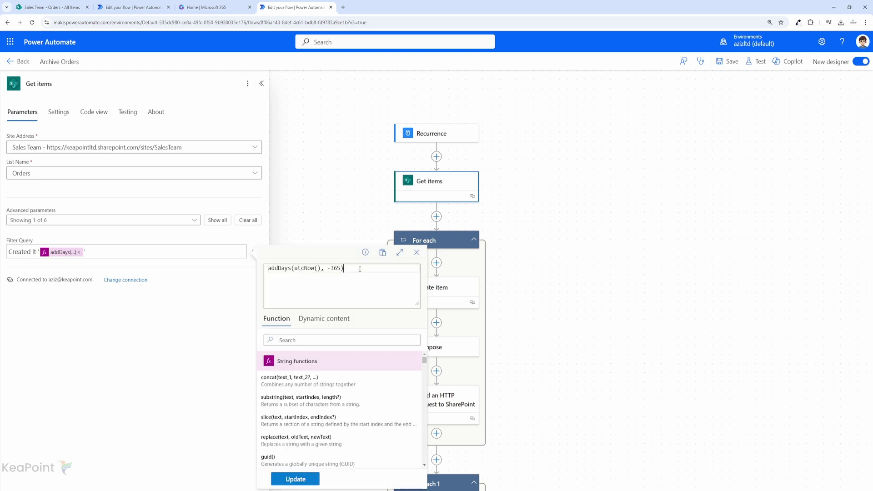
left_click(415, 304)
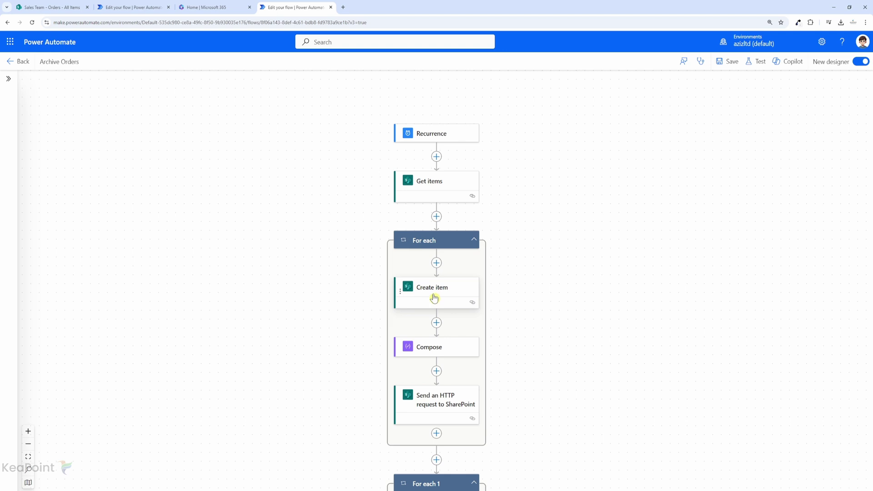
left_click(436, 296)
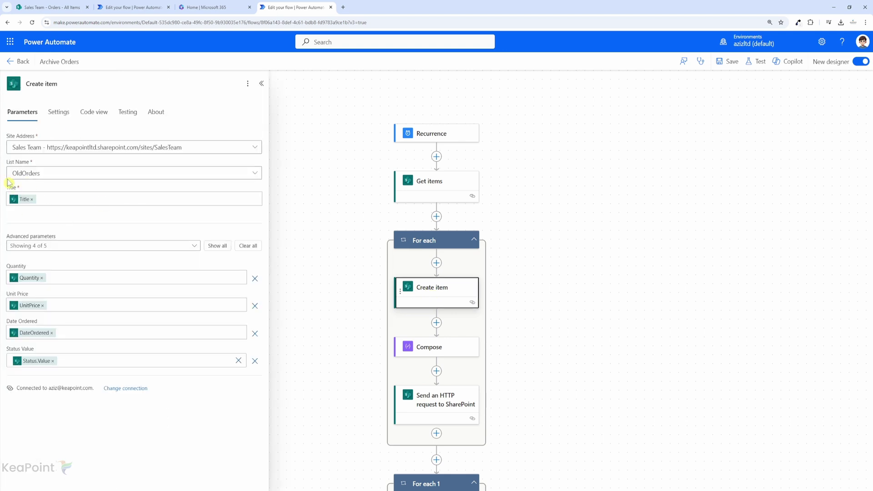
key("Escape")
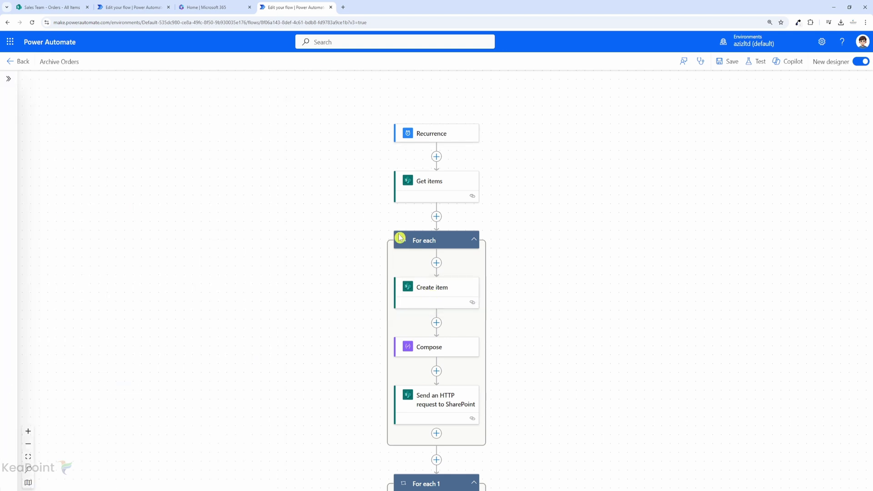
Switch to the SharePoint site and compare the contents of the Orders and OldOrders lists.
left_click(48, 8)
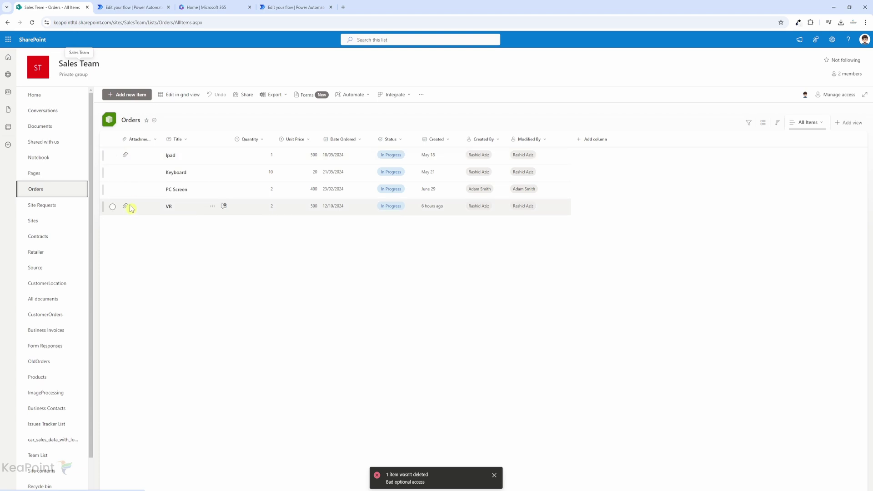
left_click(48, 364)
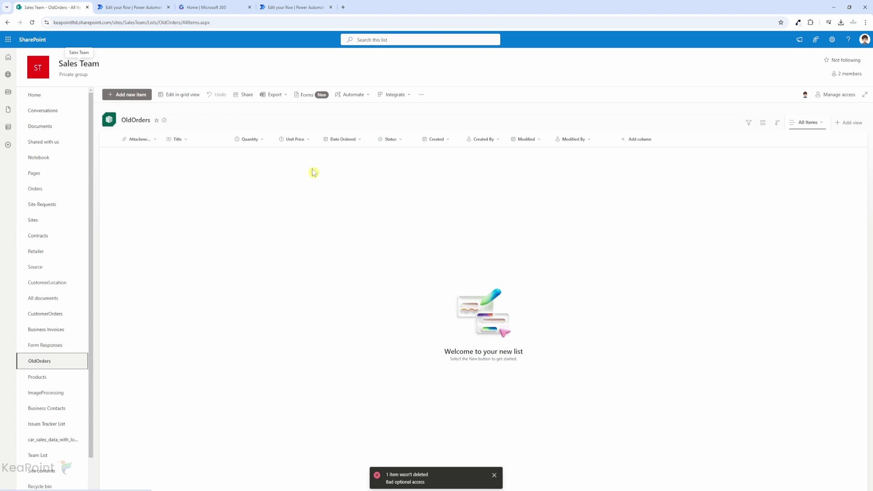
key("alt+Left")
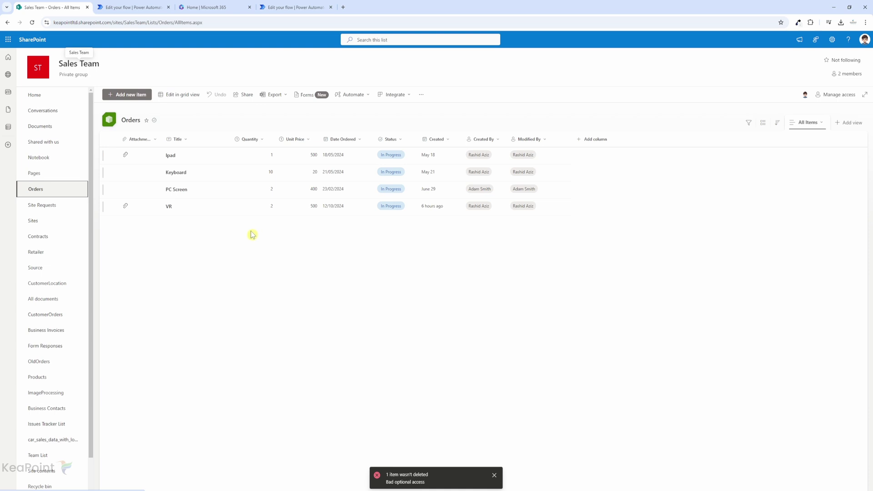
Return to the Archive Orders flow in Power Automate and examine the Get items filter expression and the Create item field mappings.
key("ctrl+4")
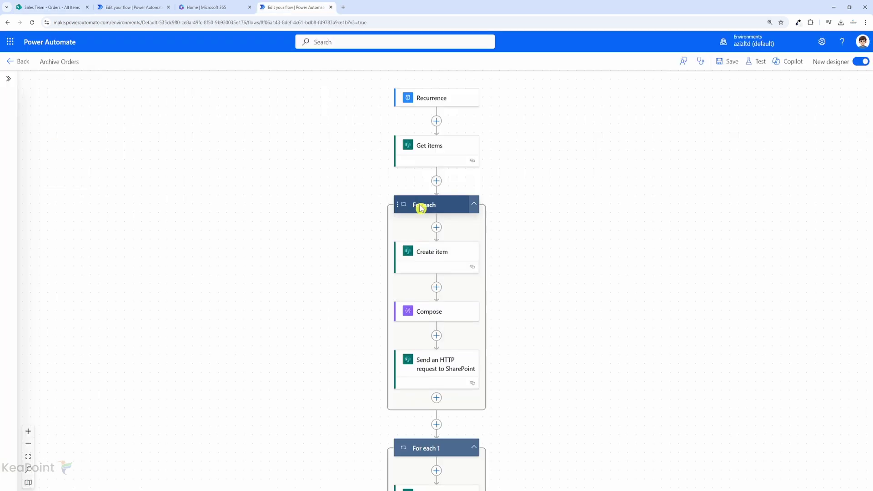
left_click(457, 152)
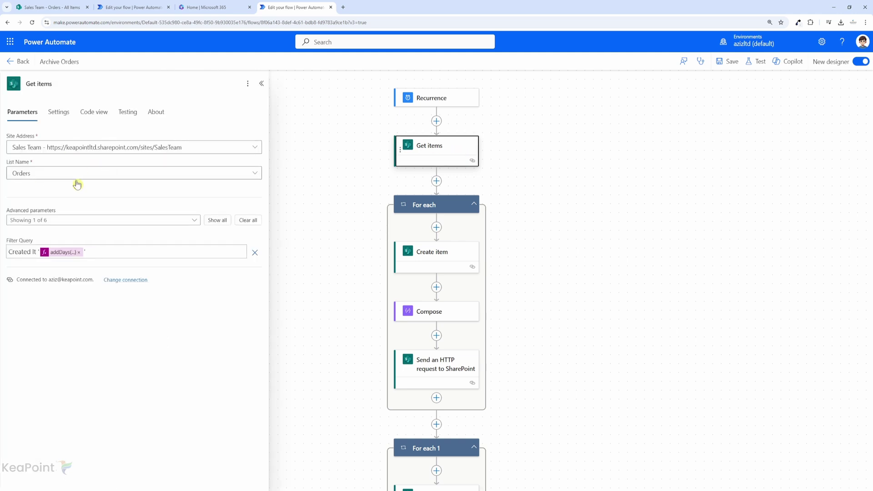
left_click(72, 258)
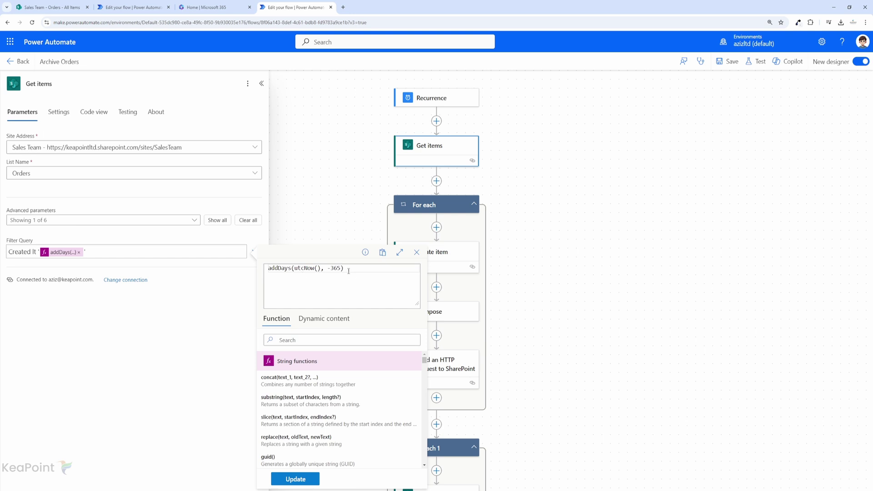
left_click(406, 259)
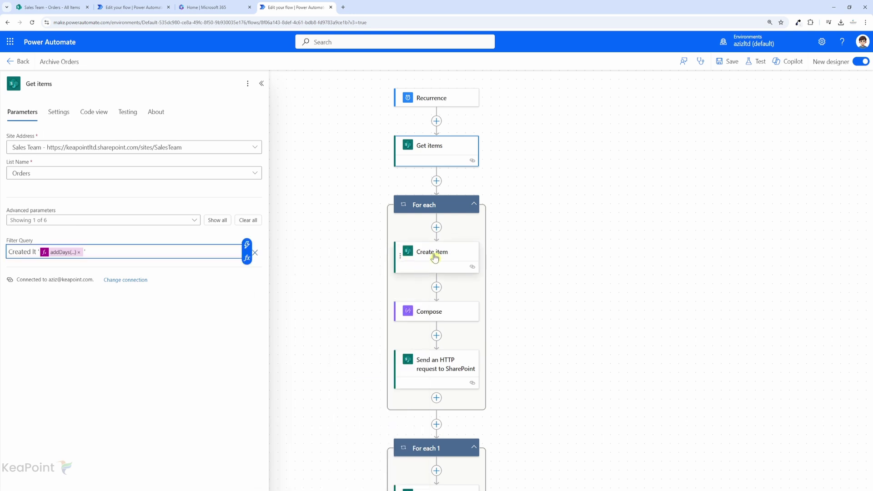
left_click(407, 254)
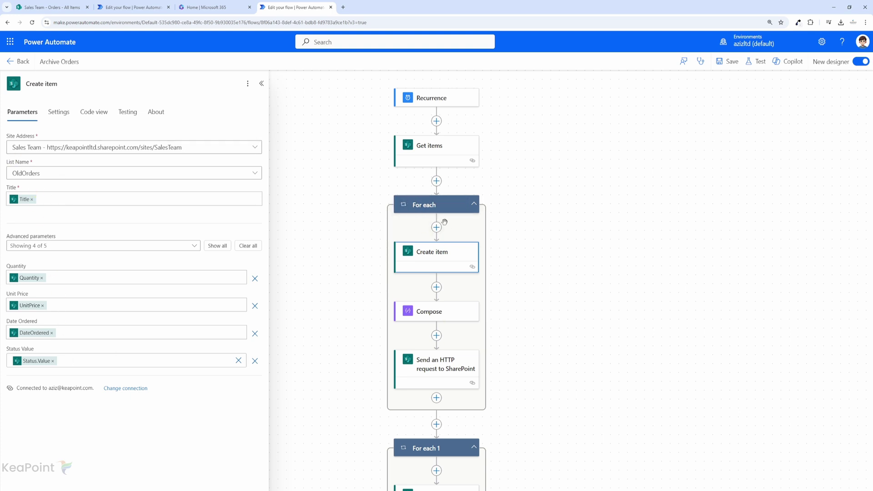
Examine the settings of the Compose, Send an HTTP request to SharePoint and Delete item actions.
scroll(444, 255, "down", 2)
left_click(435, 258)
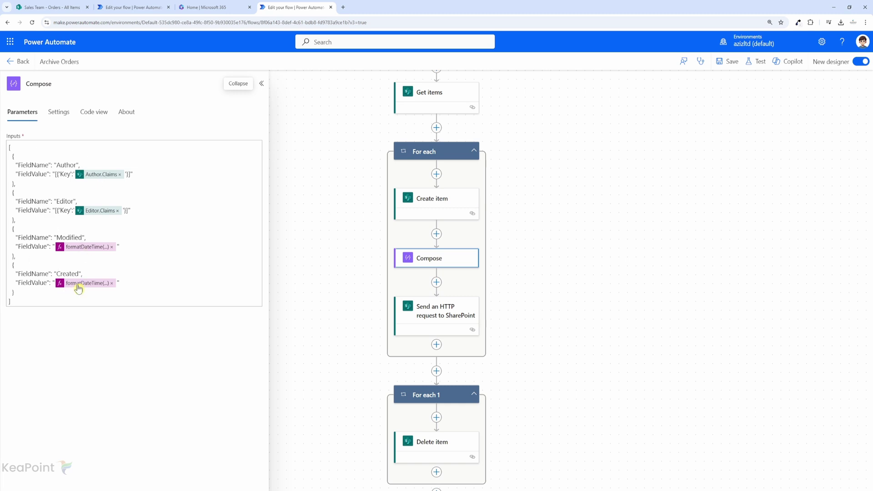
scroll(424, 288, "down", 1)
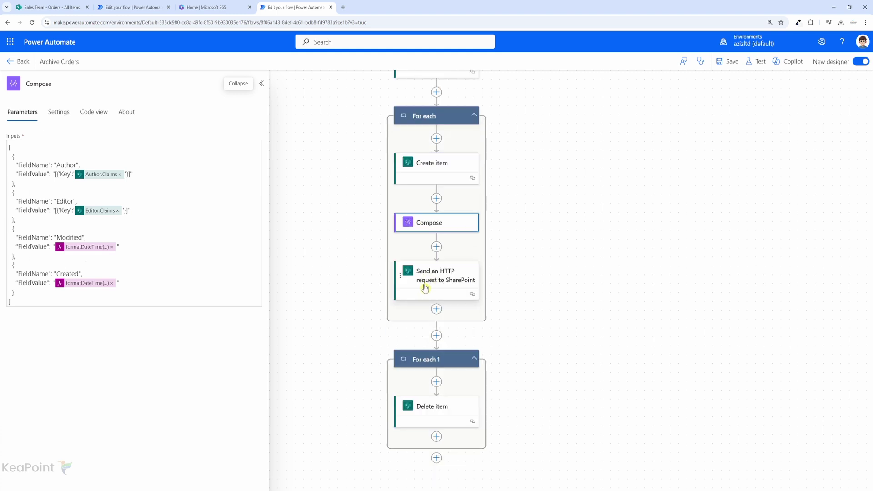
left_click(428, 280)
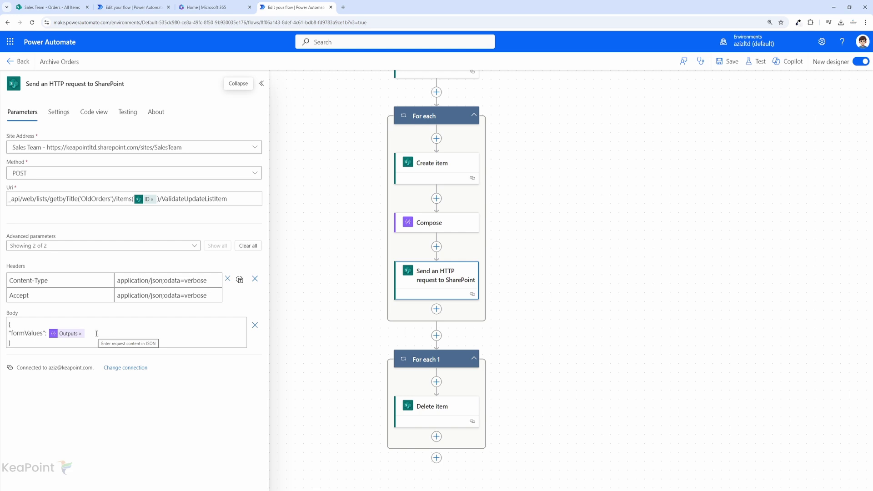
left_click(429, 415)
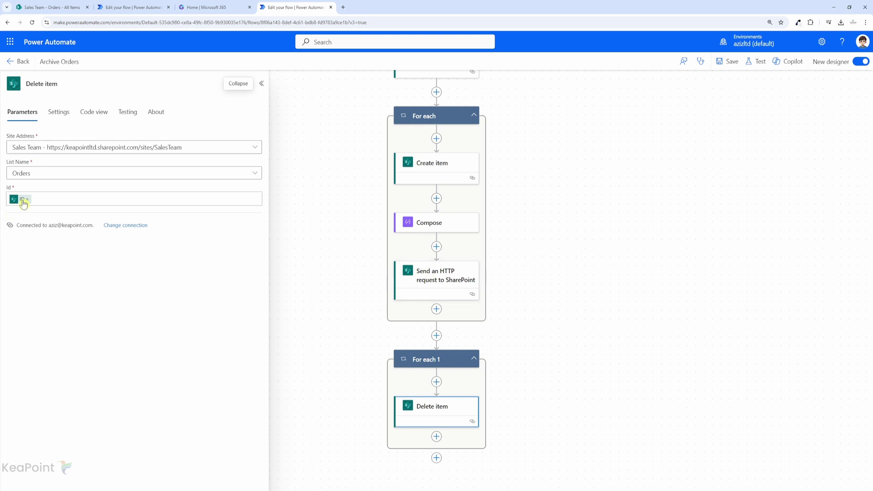
Add an Initialize variable action between Recurrence and Get items, with the name Item ID and type String.
left_click_drag(633, 110, 633, 181)
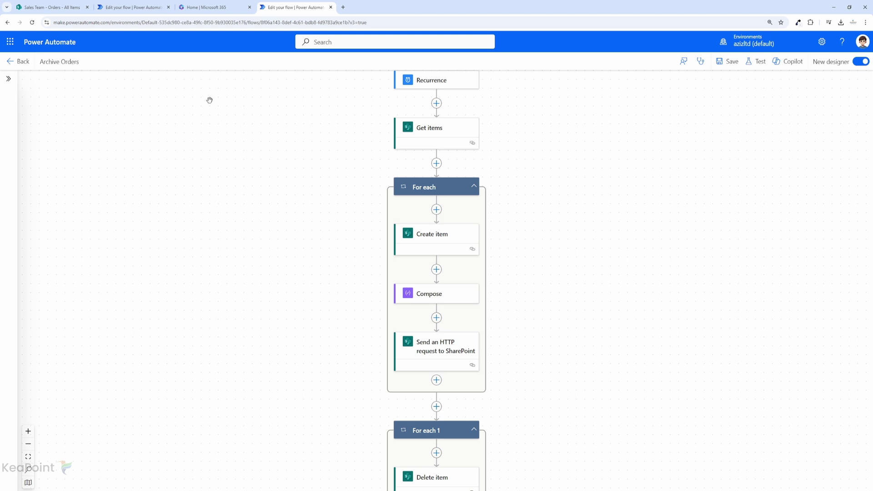
scroll(210, 100, "up", 2)
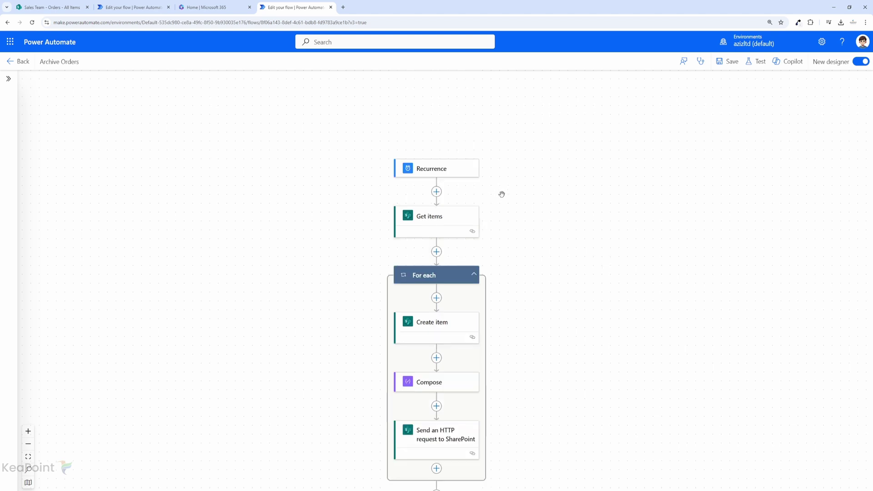
left_click(437, 191)
left_click(471, 185)
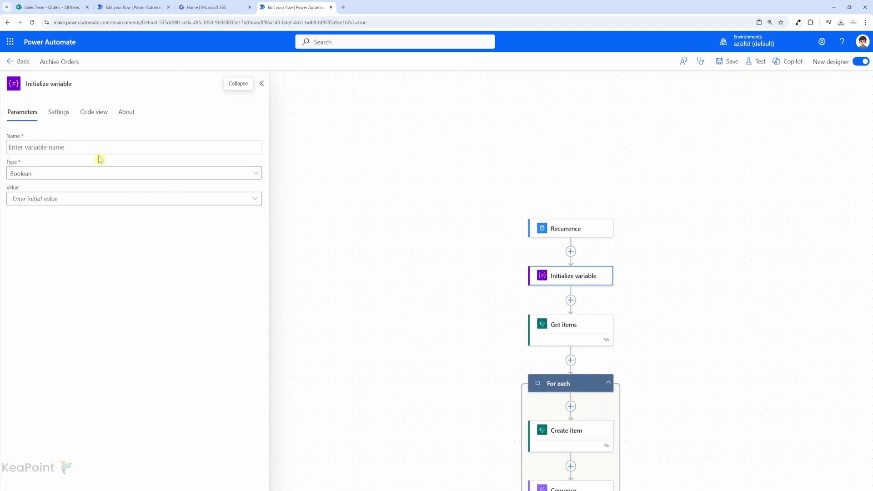
left_click(100, 145)
type("Item")
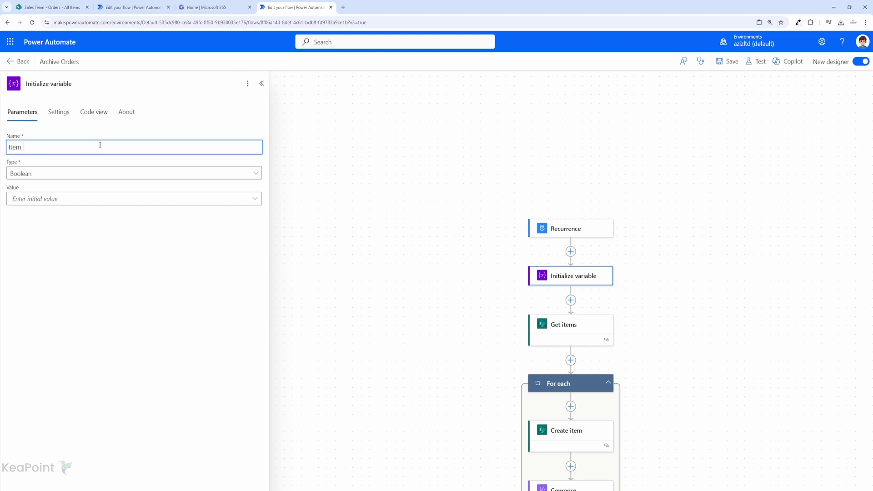
left_click(60, 173)
left_click(28, 240)
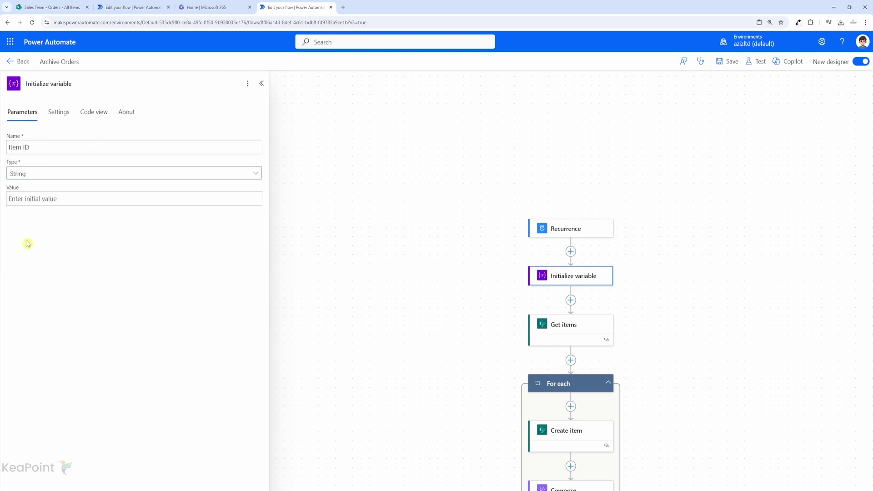
left_click(439, 238)
Add a Set variable action at the start of the first For each loop, before Create item.
scroll(461, 273, "down", 1)
left_click_drag(462, 273, 267, 125)
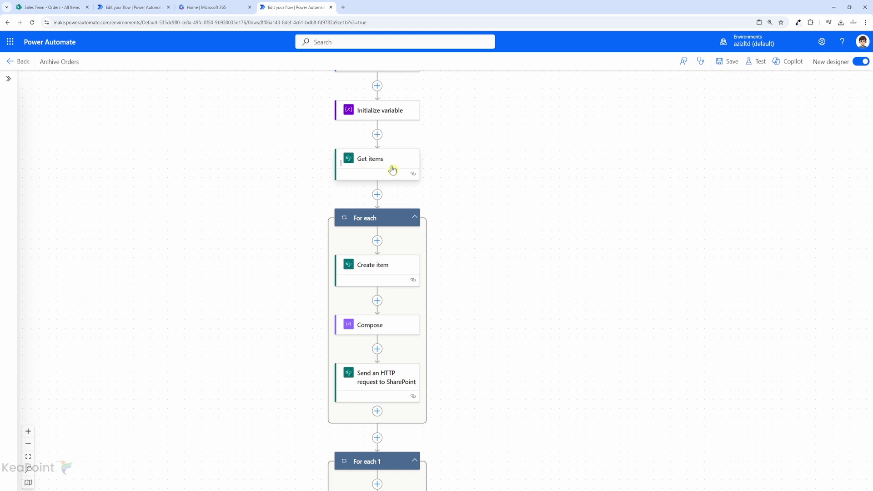
left_click(377, 241)
left_click(415, 232)
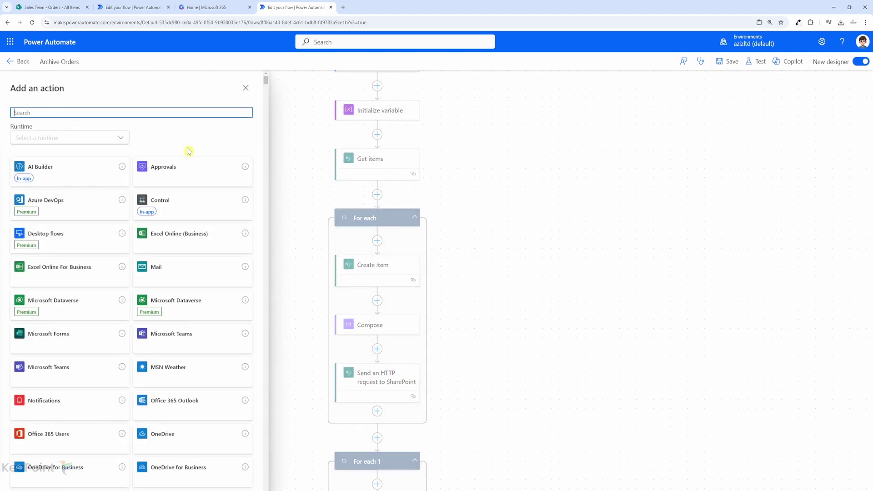
type("variable")
left_click(241, 182)
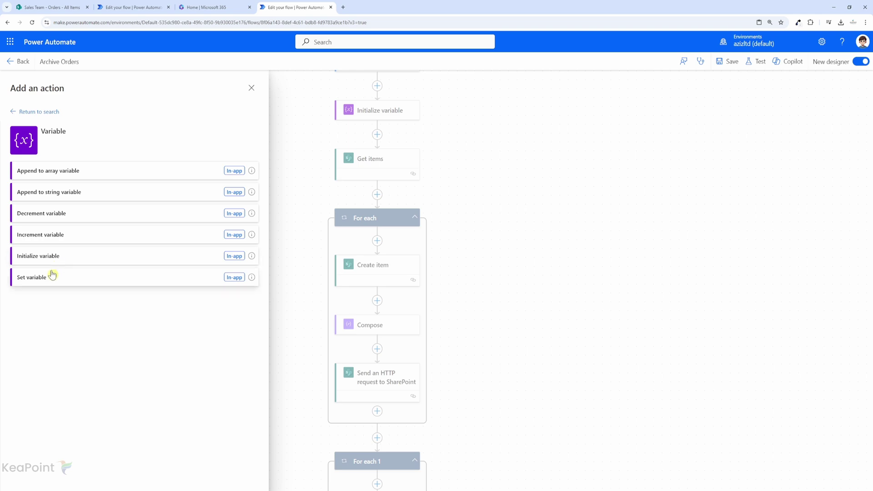
left_click(54, 285)
Configure the Set variable action to set the Item ID variable to the ID value from Get items.
left_click(152, 150)
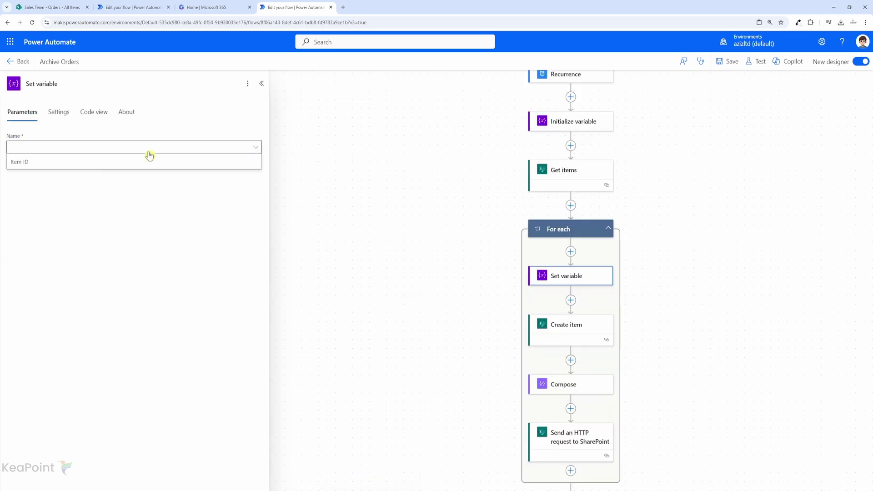
left_click(36, 168)
left_click(50, 174)
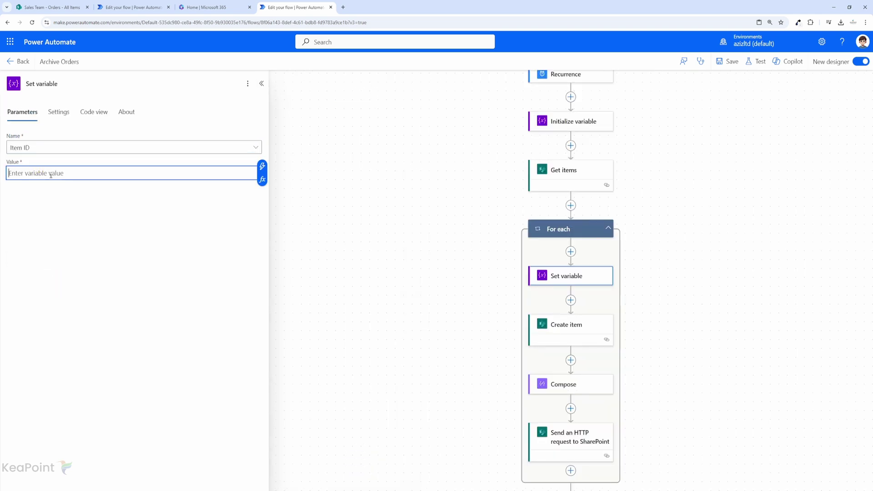
left_click(263, 169)
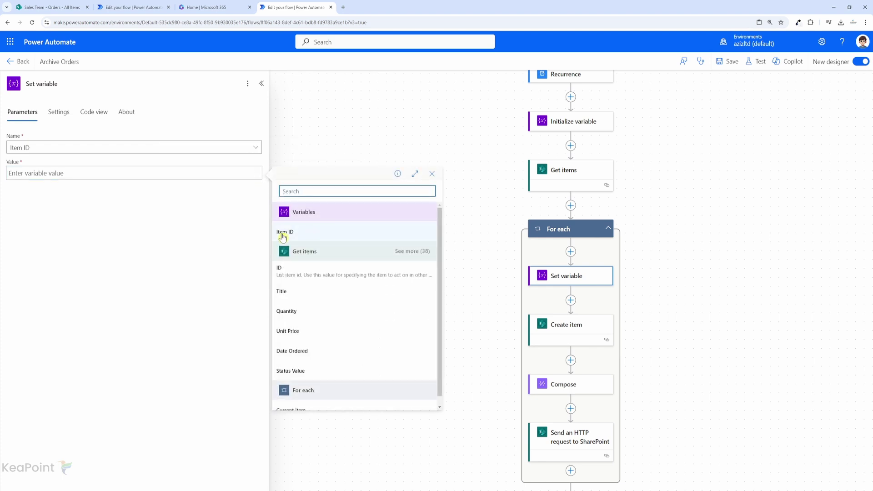
left_click(305, 272)
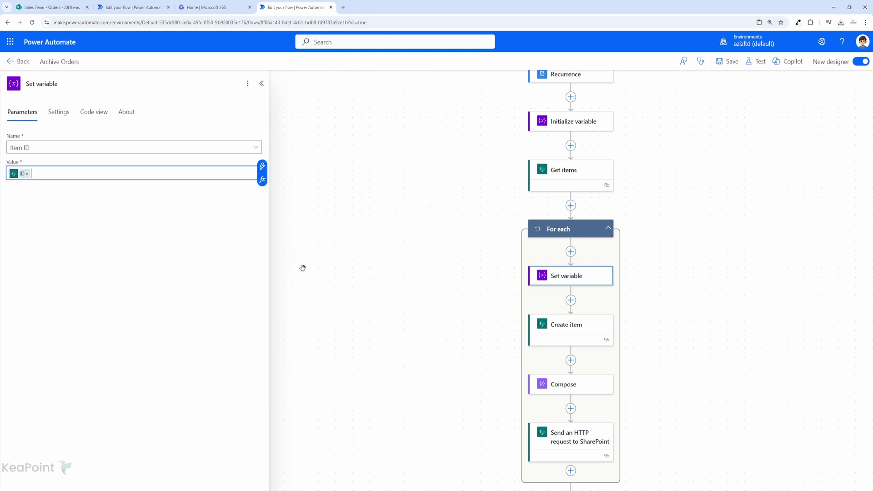
left_click(562, 279)
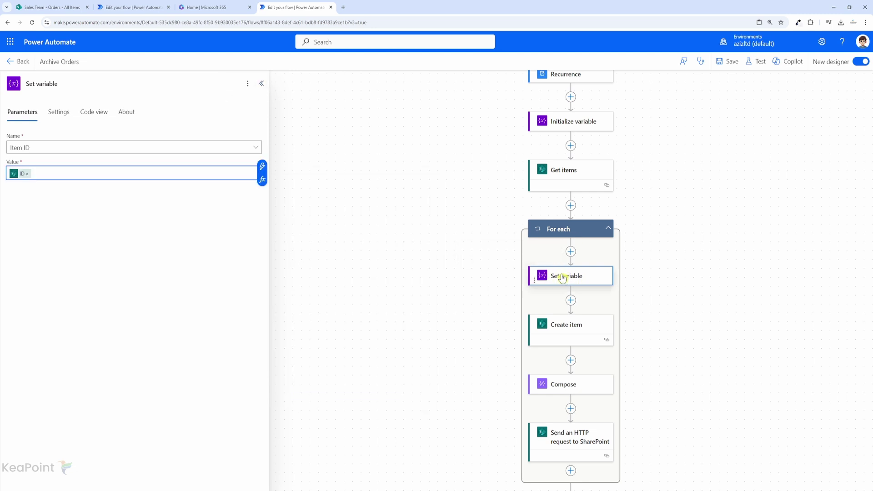
Add a SharePoint Get attachments action at the end of the first For each loop, after Send an HTTP request to SharePoint.
scroll(563, 278, "down", 2)
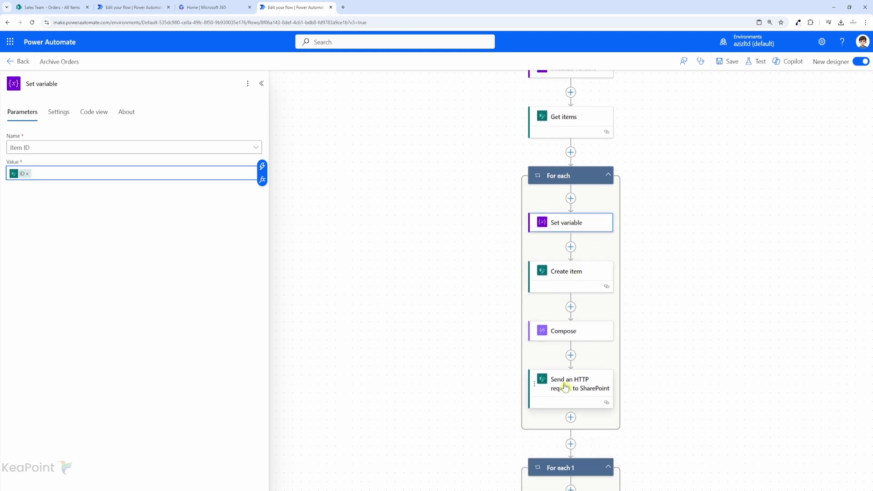
scroll(571, 371, "down", 2)
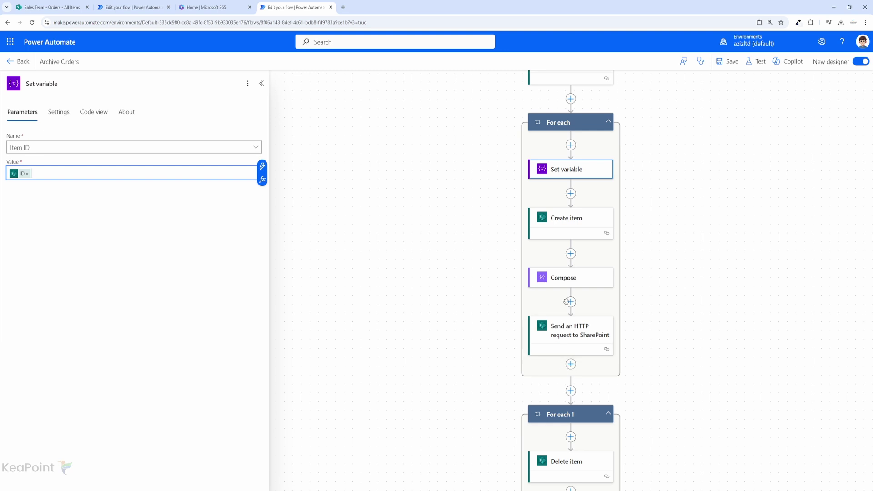
left_click(571, 364)
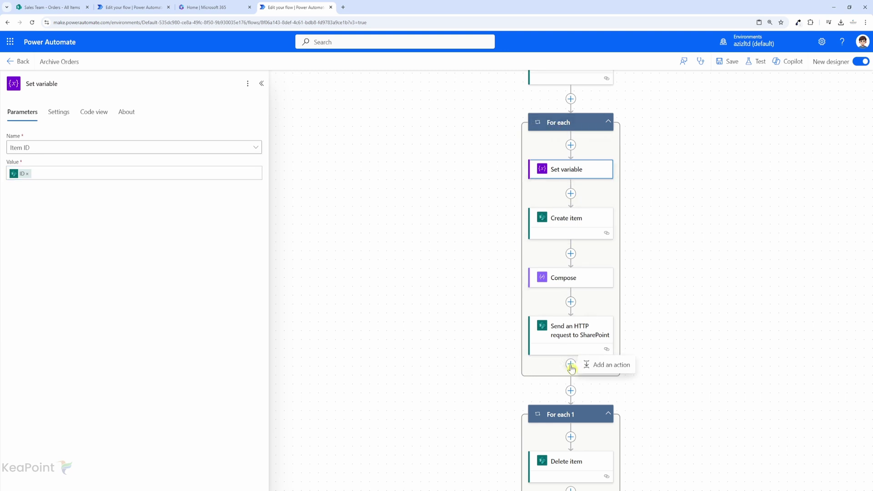
left_click(606, 365)
type("get atta")
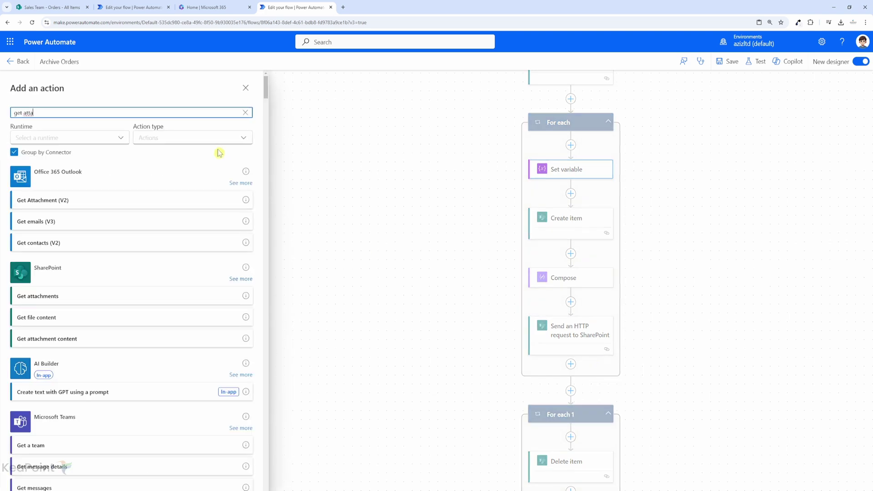
left_click(63, 302)
Point the Get attachments action to the Sales Team site and the Orders list.
left_click(255, 147)
left_click(164, 276)
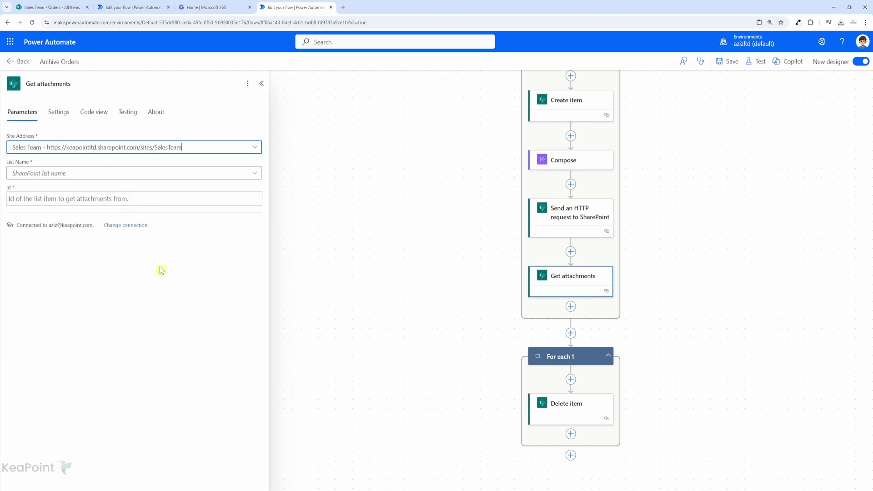
left_click(182, 176)
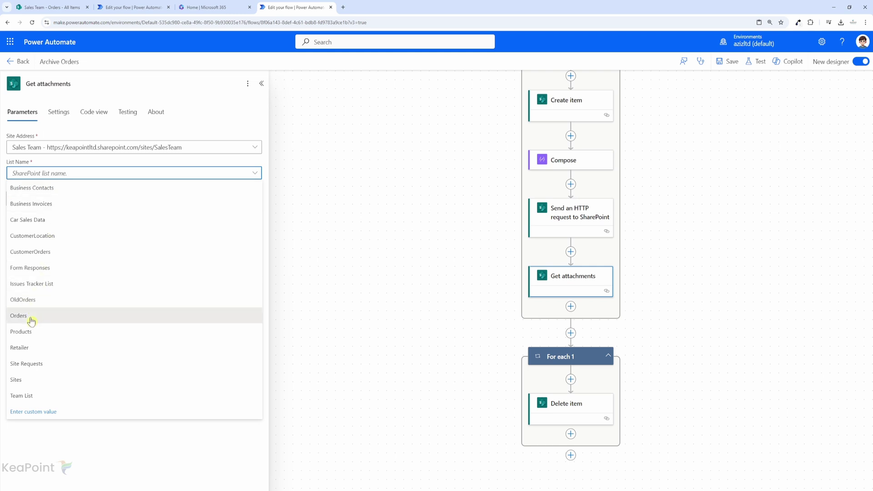
left_click(31, 320)
Set the Id of the Get attachments action to the ID value from Get items.
left_click(26, 198)
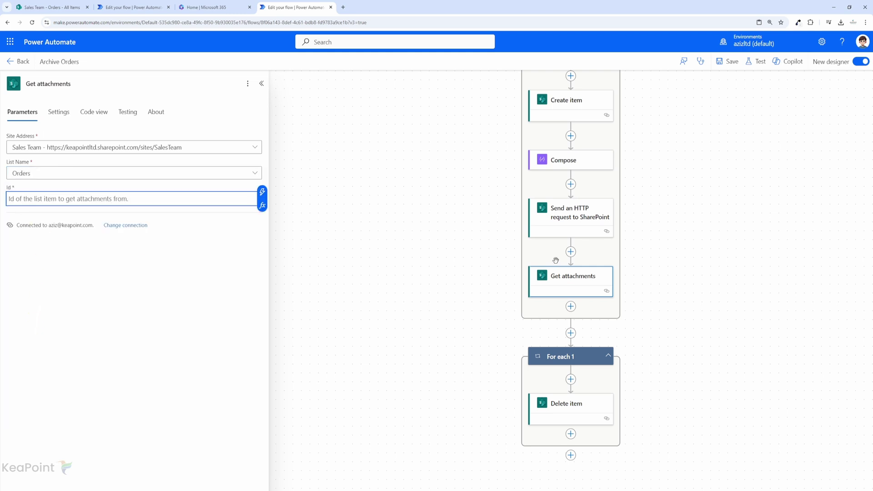
scroll(563, 257, "up", 3)
scroll(564, 260, "up", 1)
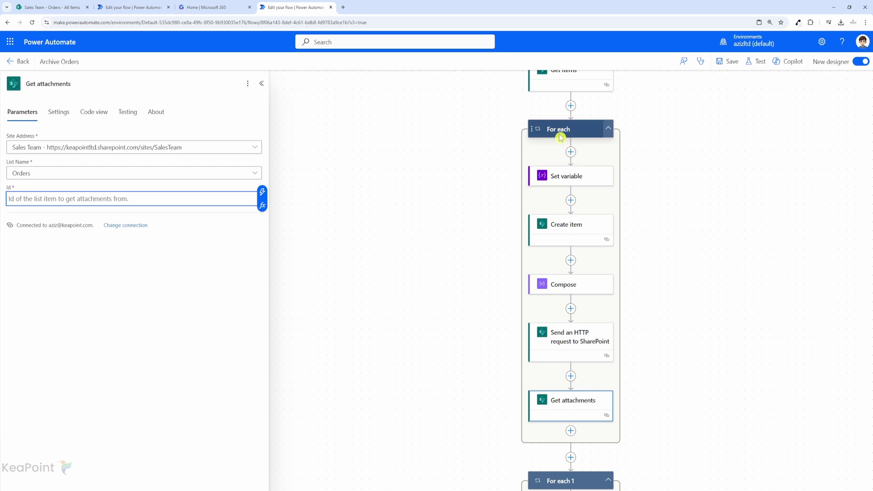
scroll(570, 130, "up", 1)
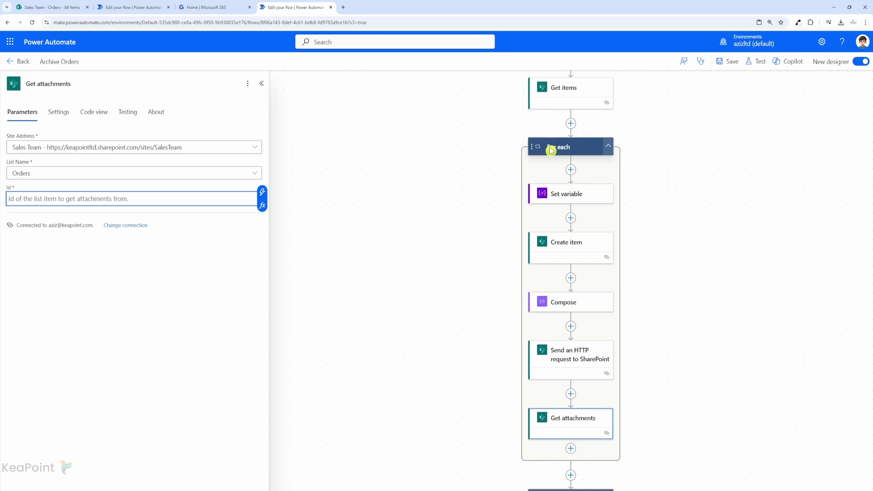
left_click(262, 191)
scroll(341, 312, "down", 5)
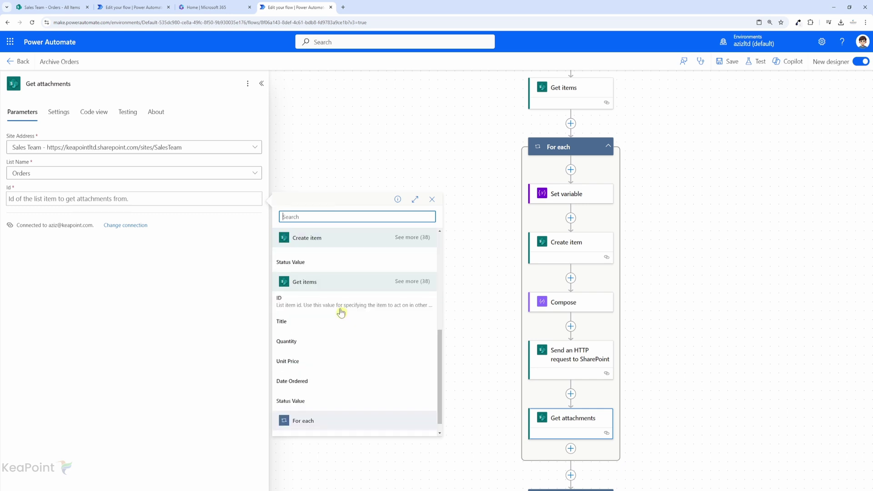
left_click(292, 304)
left_click(455, 263)
Add an Apply to each loop after Get attachments and use the Get attachments Body as its input.
scroll(563, 271, "down", 3)
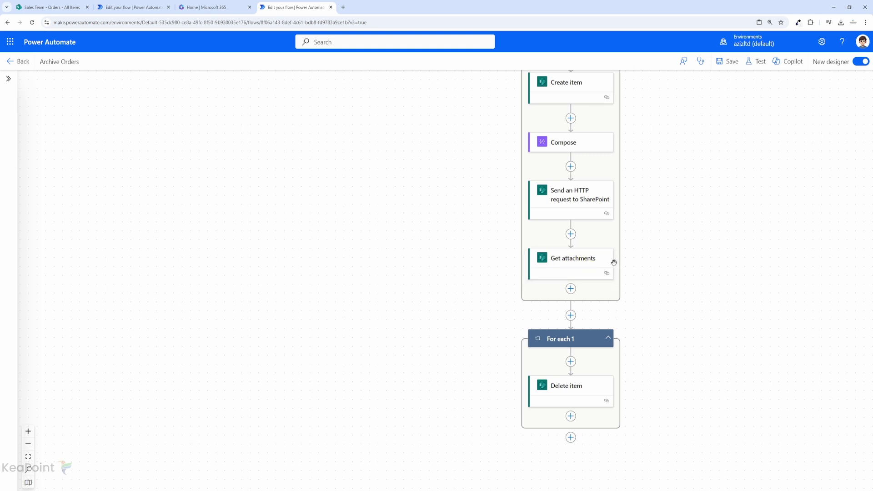
left_click(571, 291)
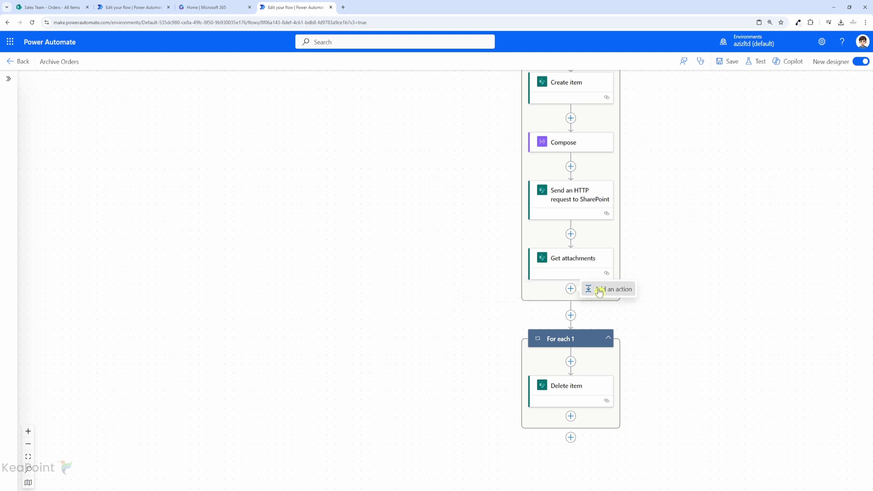
left_click(600, 289)
type("apply")
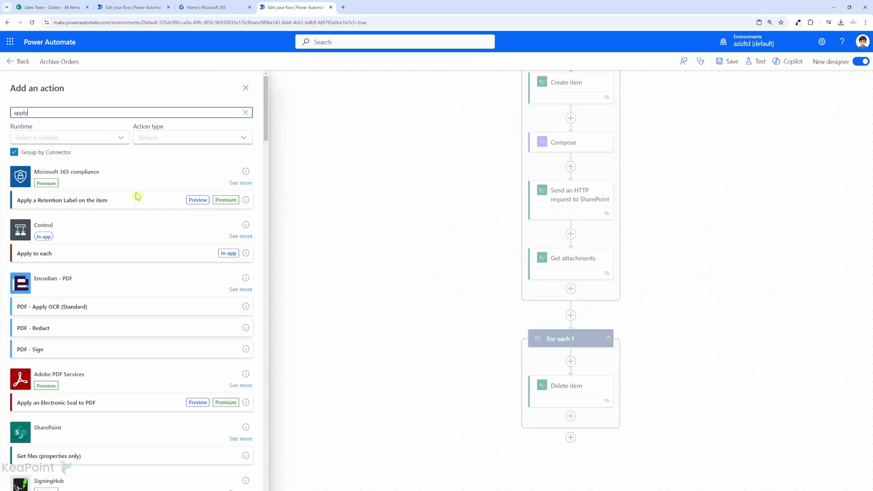
left_click(52, 259)
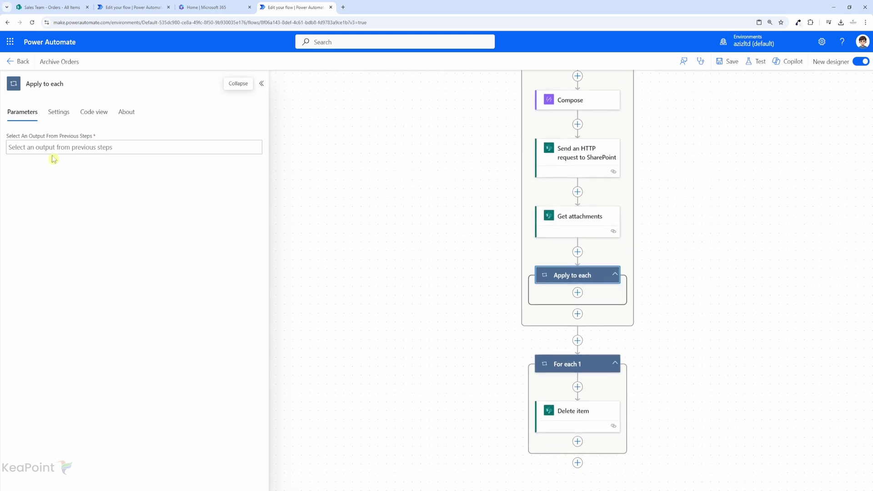
left_click(38, 146)
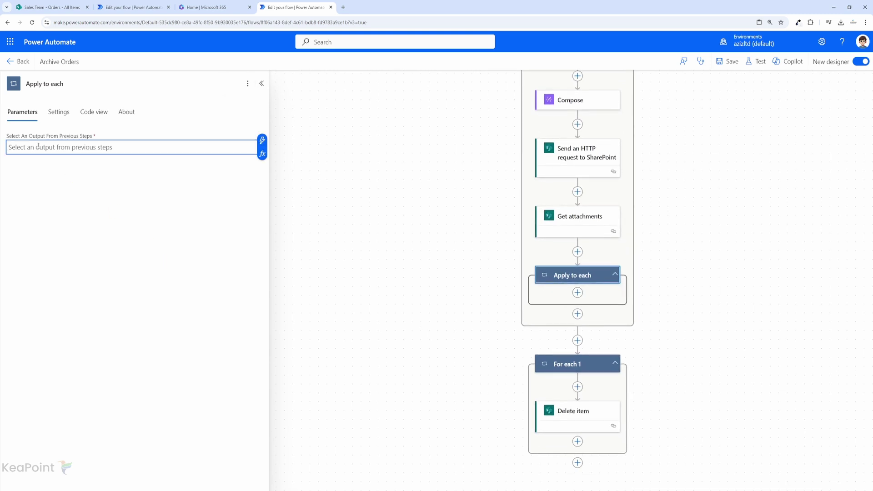
left_click(262, 140)
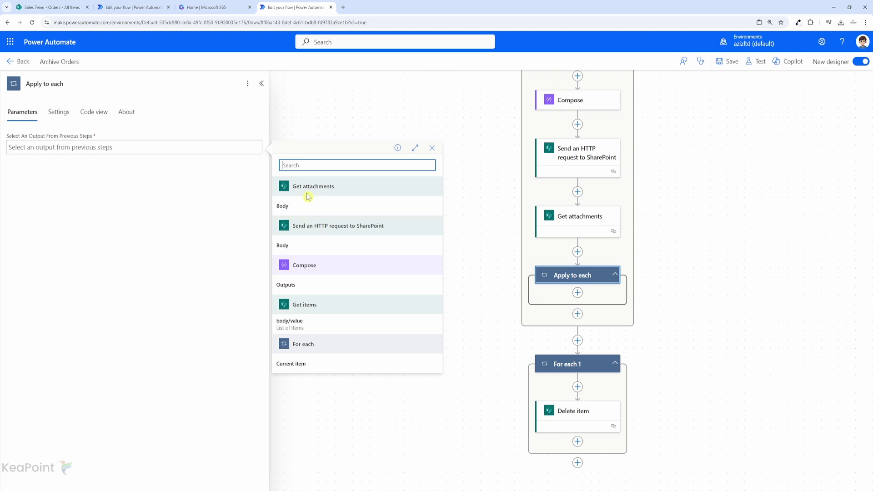
left_click(287, 203)
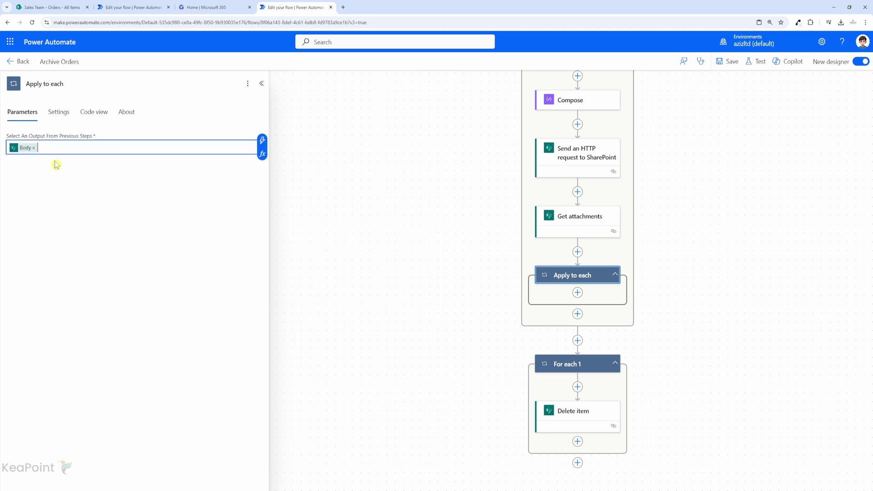
Add a SharePoint Get attachment content action inside the Apply to each loop.
left_click(577, 293)
left_click(604, 296)
type("get attach")
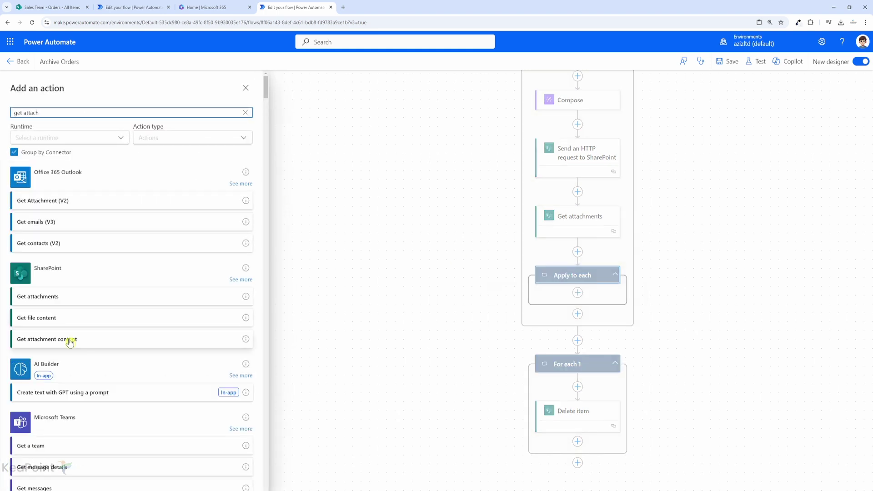
left_click(80, 344)
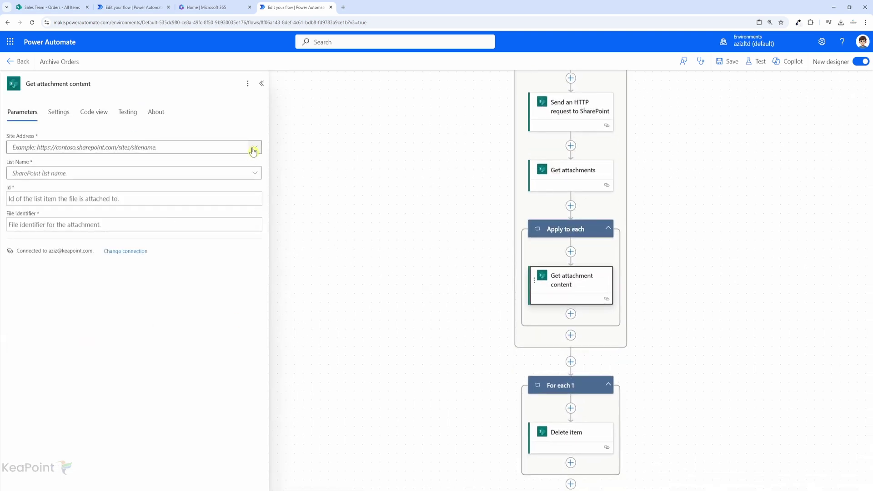
Point the Get attachment content action to the Sales Team site and the Orders list.
left_click(253, 150)
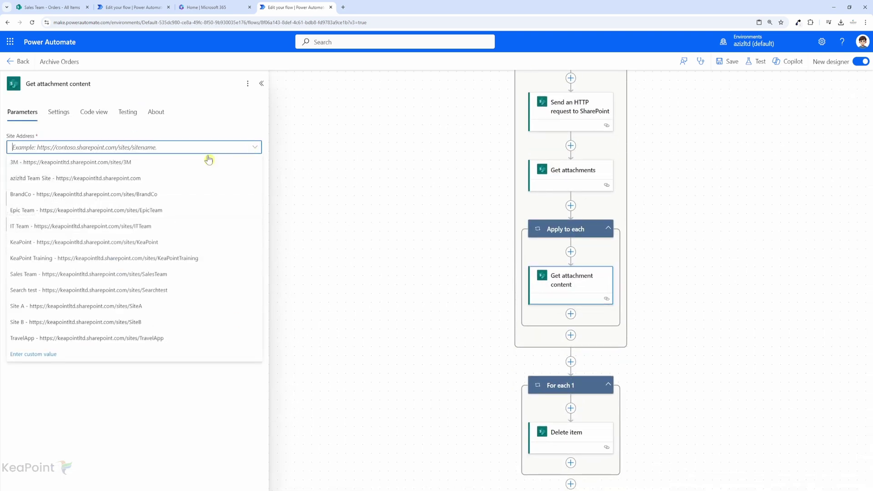
left_click(166, 276)
left_click(91, 175)
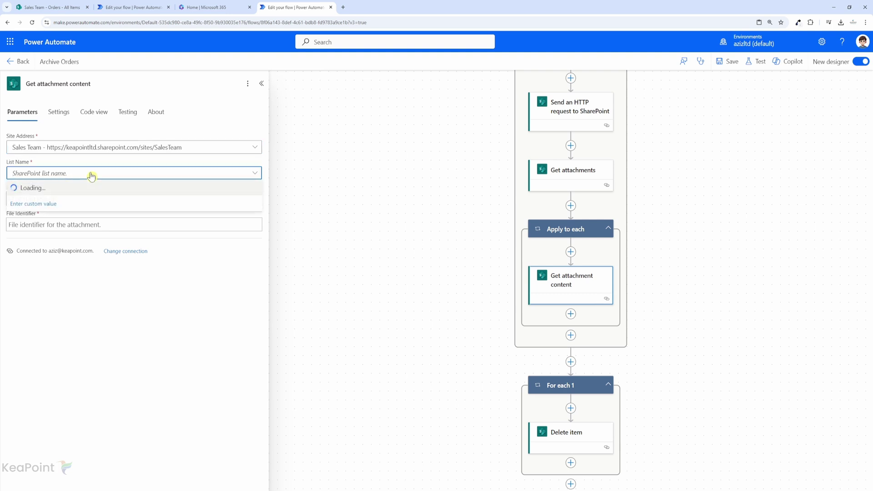
left_click(38, 318)
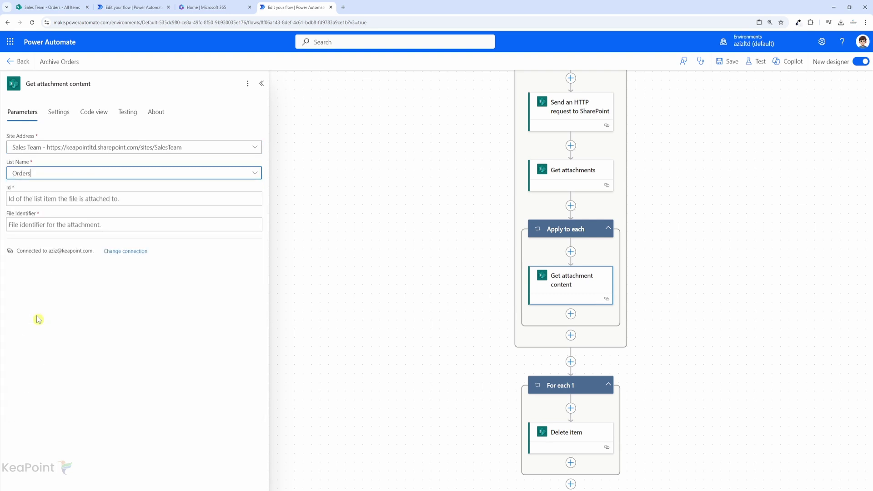
Examine the dynamic content available for the Id of Get attachment content and review the preceding actions in the flow.
left_click(37, 196)
scroll(361, 232, "up", 4)
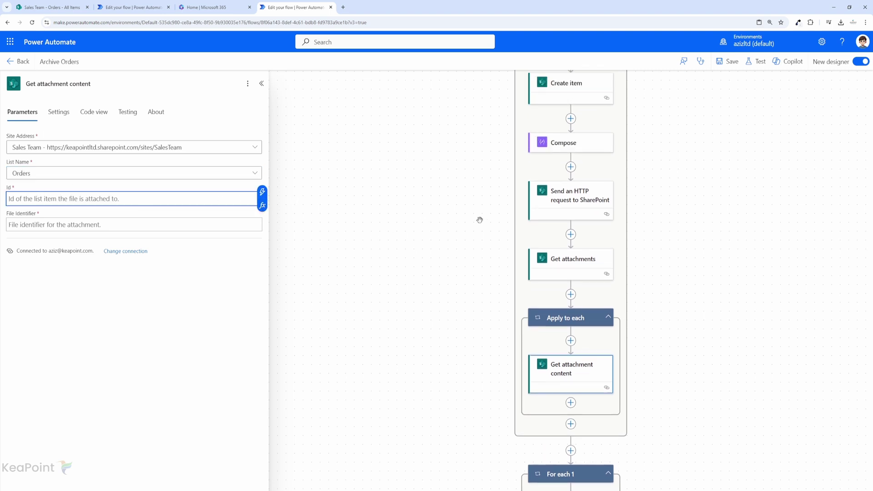
scroll(555, 191, "up", 1)
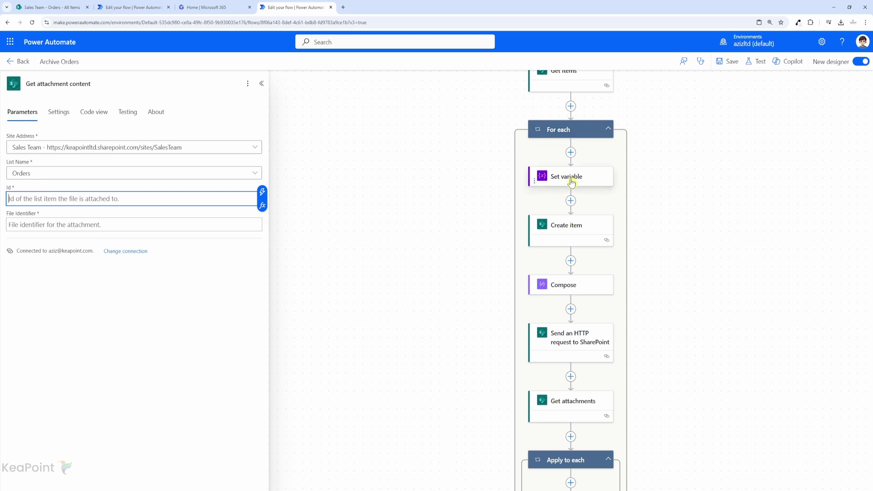
scroll(507, 218, "down", 1)
left_click(262, 192)
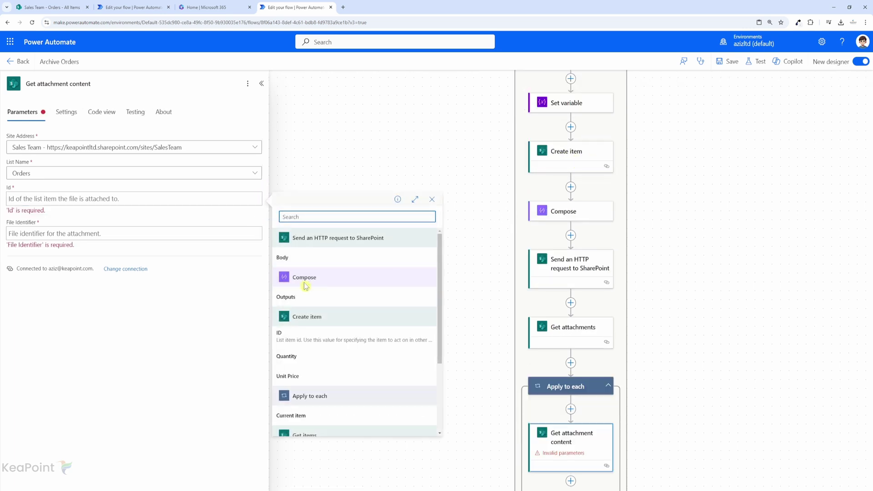
scroll(673, 268, "up", 5)
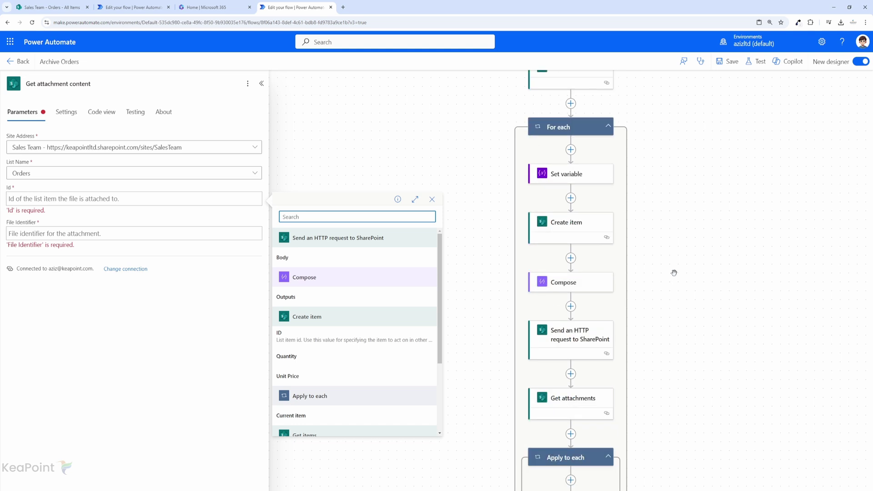
scroll(659, 244, "down", 3)
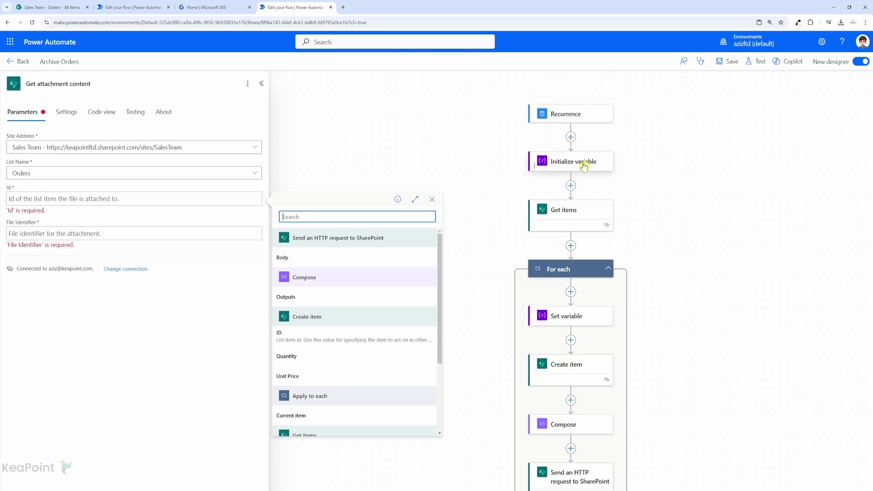
Change the type of the ItemID variable in the Initialize variable action to Integer.
left_click(581, 164)
left_click(49, 175)
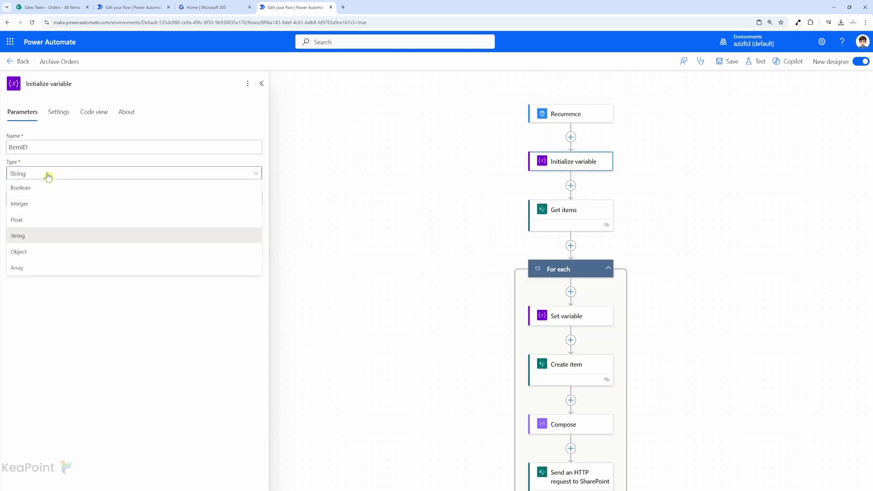
left_click(29, 213)
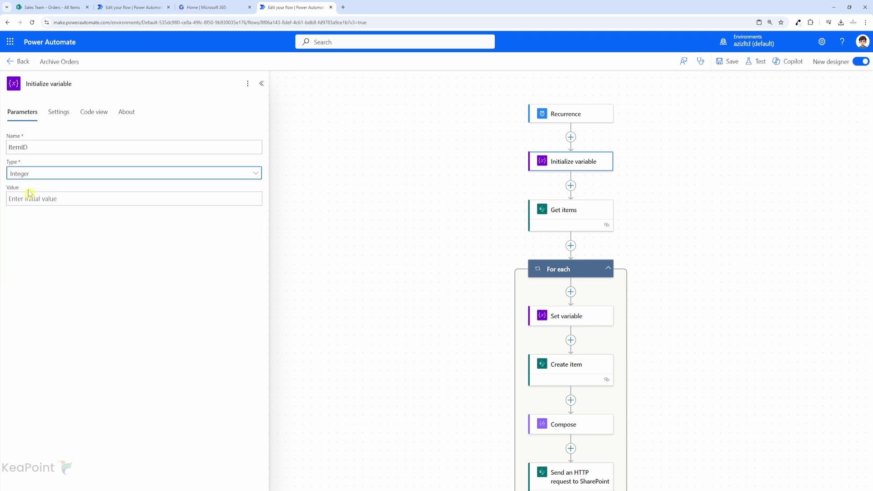
left_click(498, 211)
Configure the Set variable action to assign the ID from Get items to the ItemID variable.
left_click(548, 317)
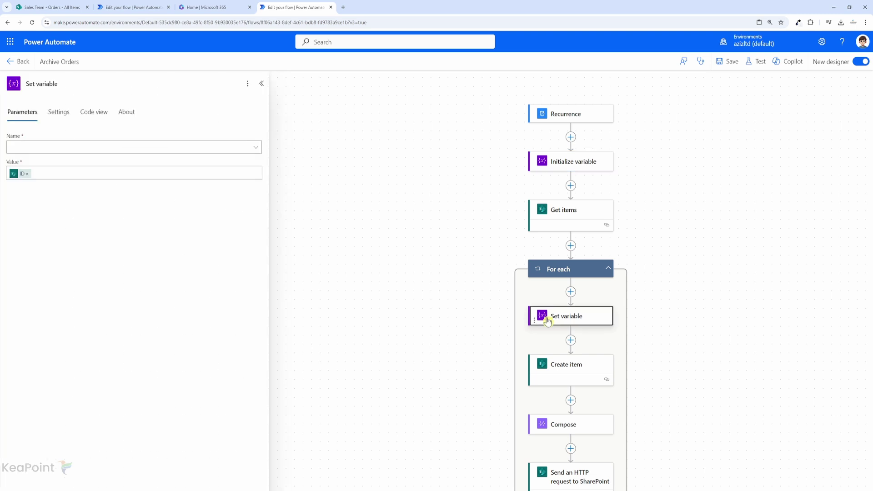
left_click(38, 149)
left_click(29, 163)
left_click(253, 174)
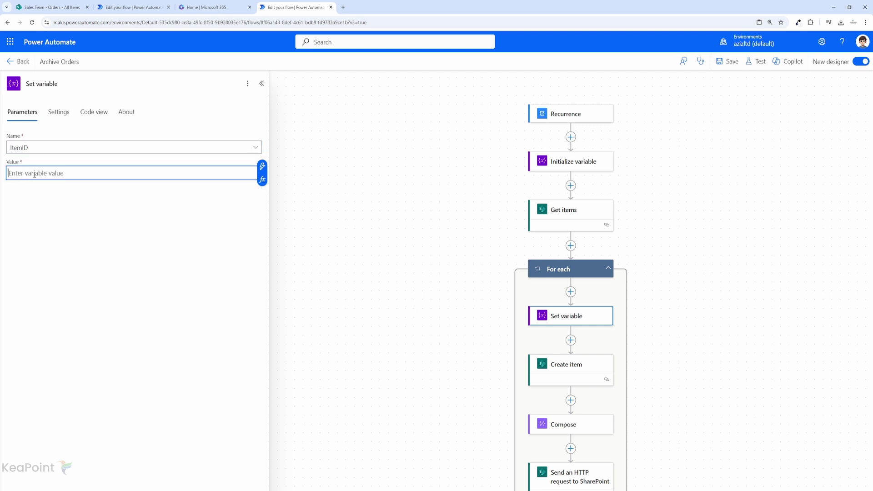
left_click(261, 170)
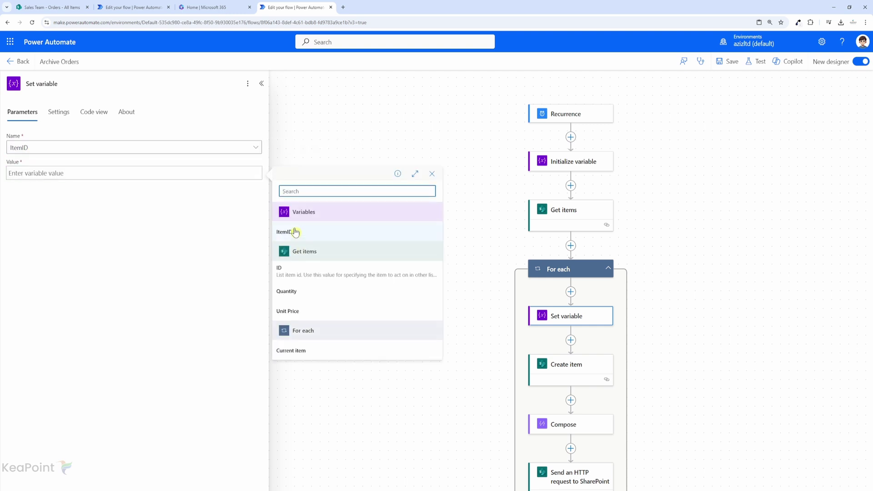
left_click(294, 272)
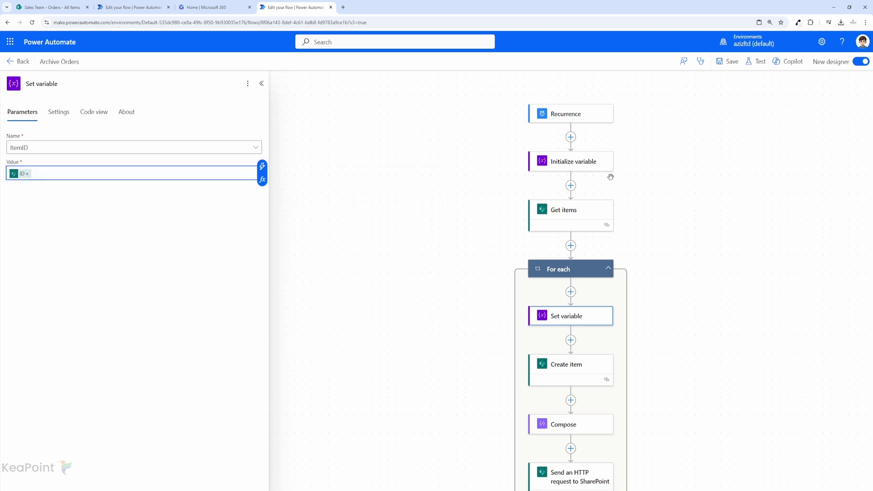
left_click(565, 165)
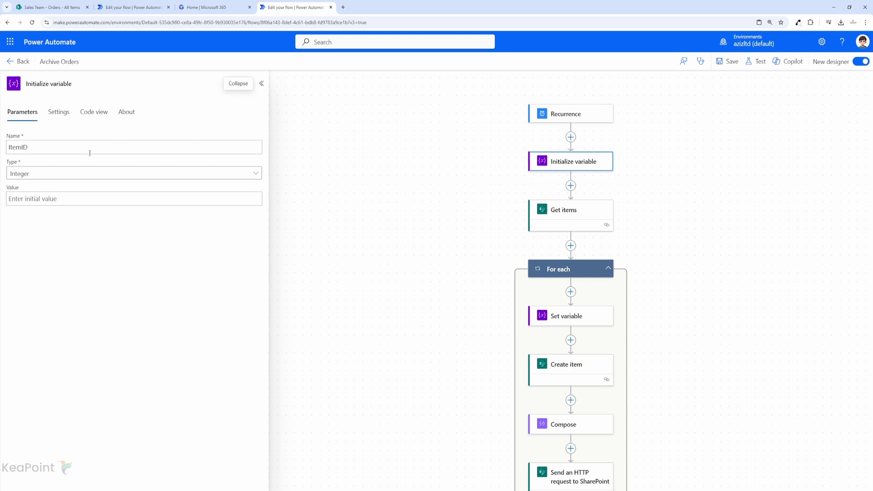
left_click(564, 317)
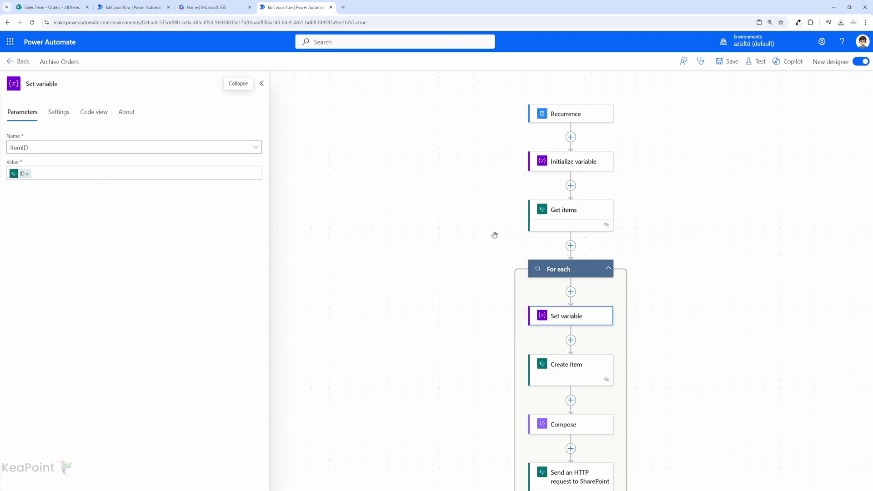
Set the Id of the Get attachment content action to the ItemID variable.
left_click(698, 301)
scroll(695, 300, "down", 5)
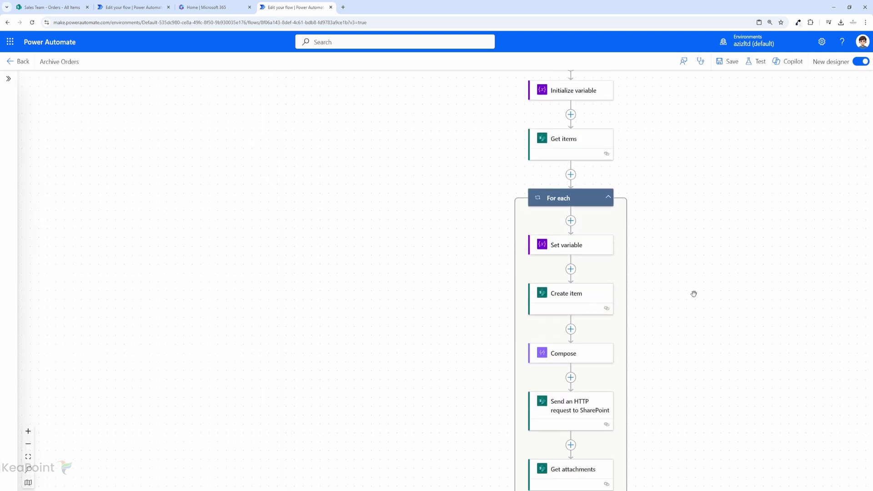
scroll(668, 313, "down", 1)
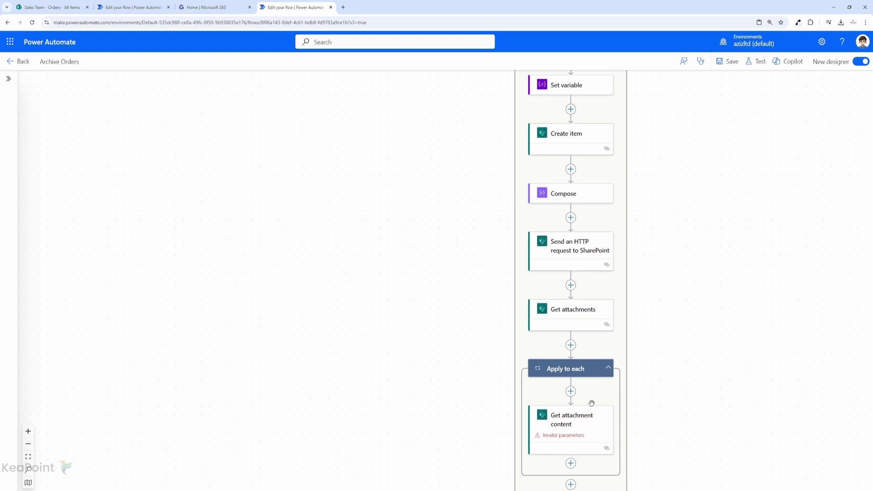
left_click(568, 426)
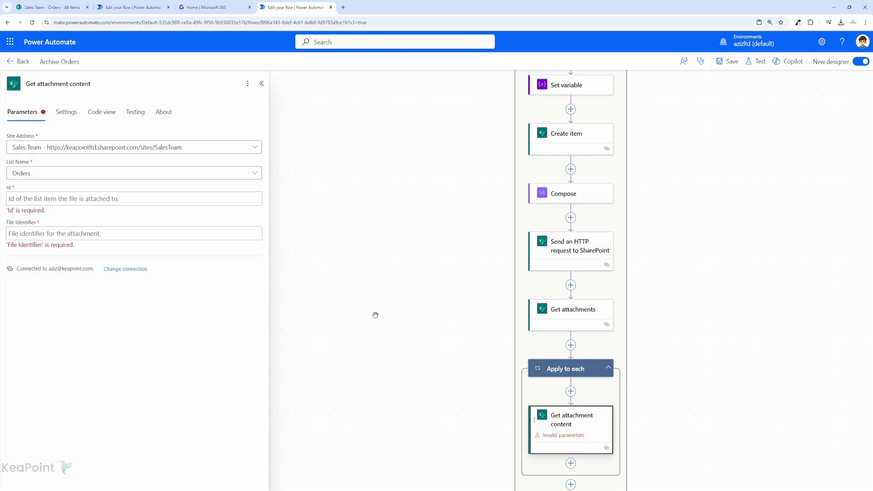
left_click(60, 196)
left_click(260, 193)
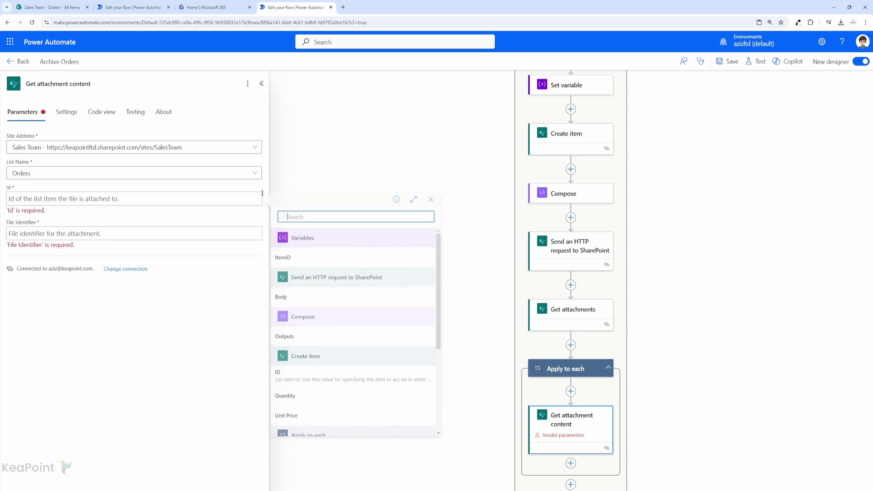
left_click(296, 262)
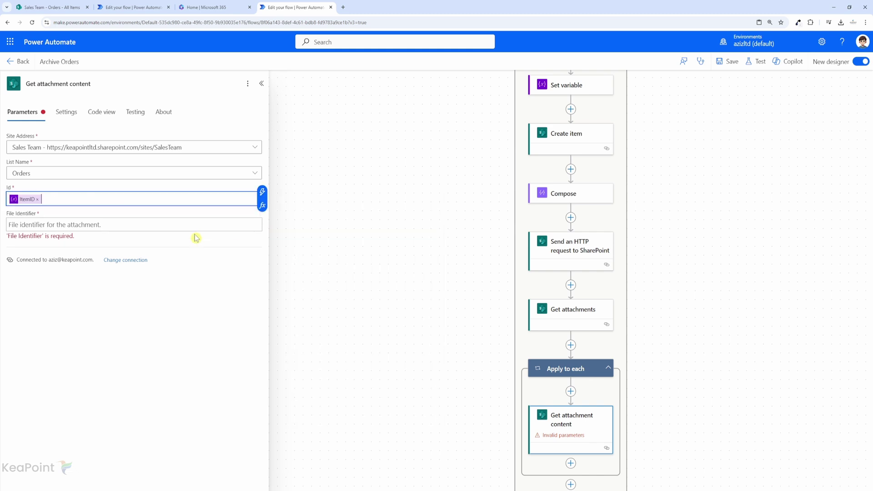
Examine how the For each and Apply to each loops nest around the item and attachment actions.
scroll(654, 366, "up", 1)
scroll(628, 351, "up", 1)
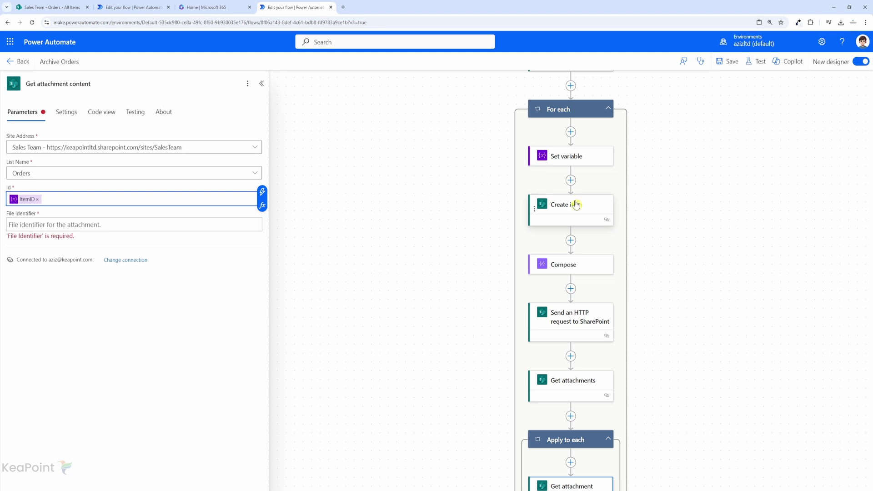
scroll(587, 172, "down", 2)
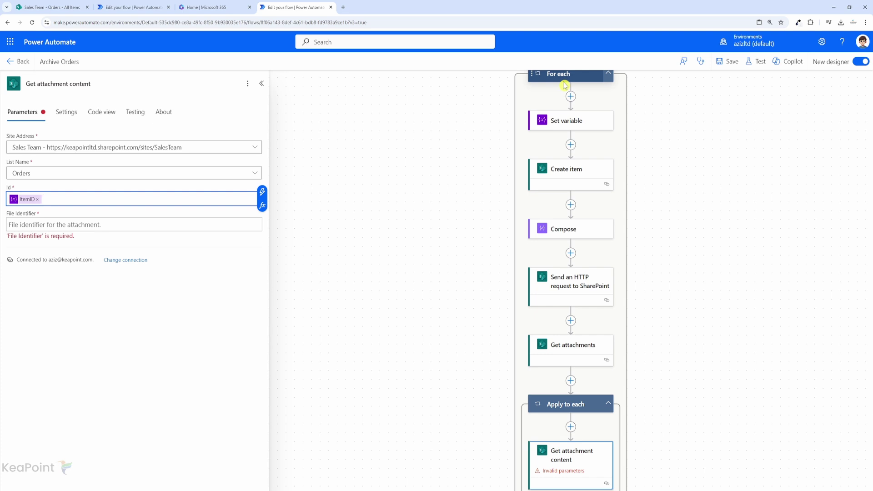
scroll(563, 81, "up", 1)
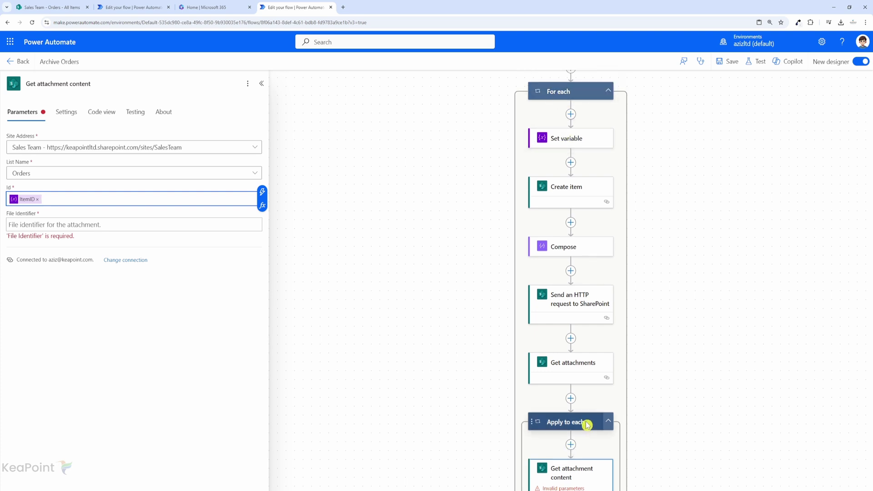
scroll(564, 436, "down", 2)
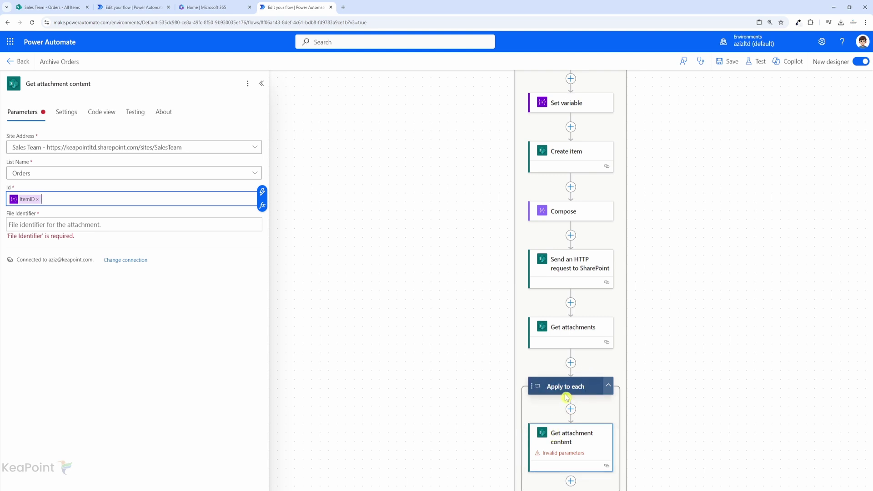
scroll(567, 402, "up", 4)
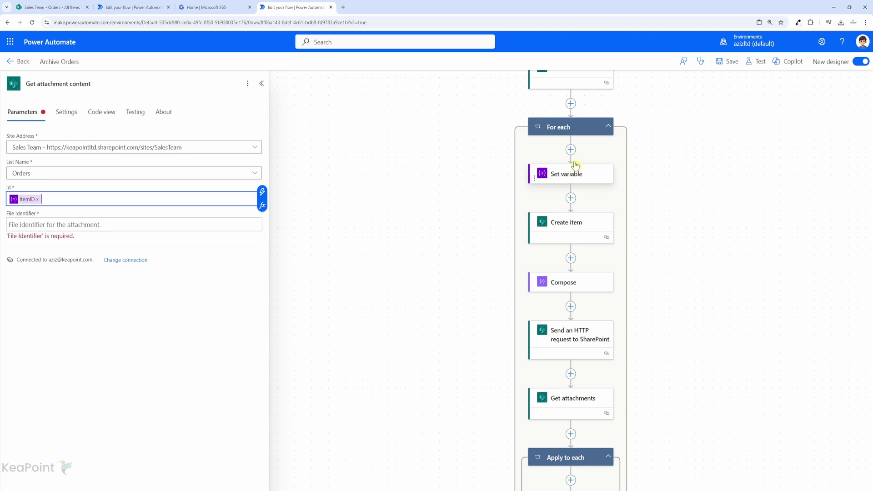
left_click(559, 127)
scroll(600, 309, "down", 3)
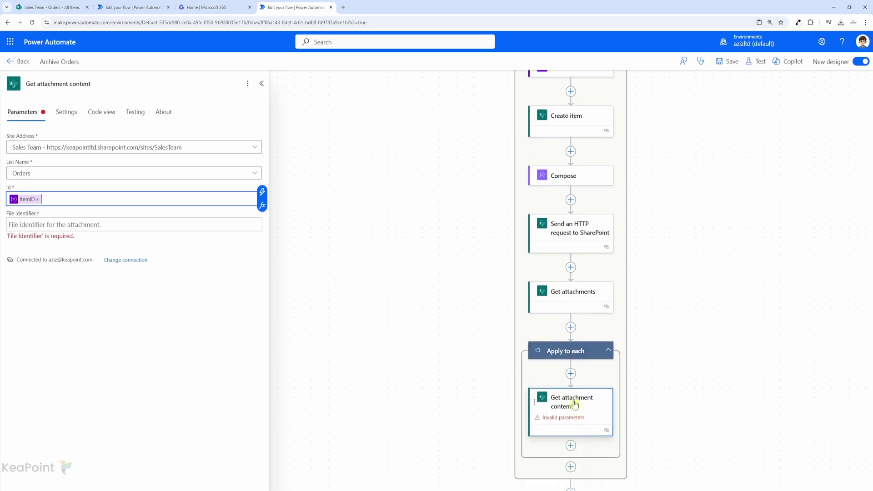
Set the File Identifier of Get attachment content to the Id from Get attachments.
left_click(55, 224)
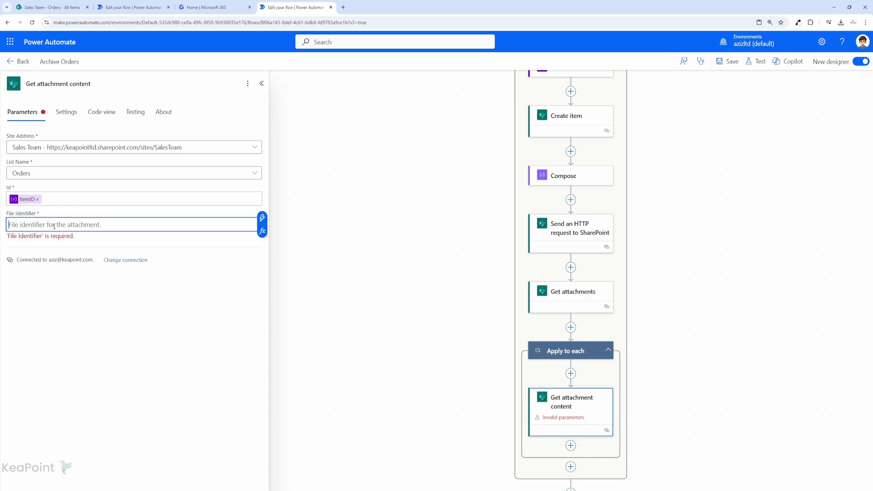
left_click(263, 219)
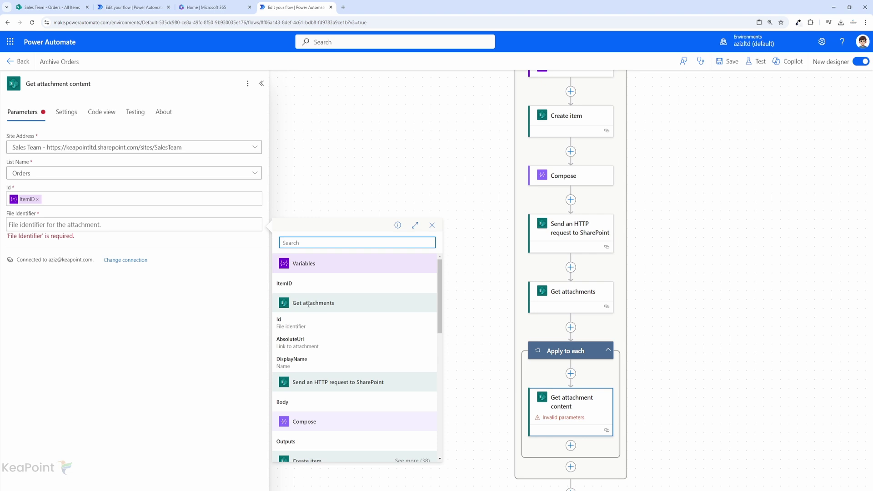
left_click(298, 328)
left_click(626, 359)
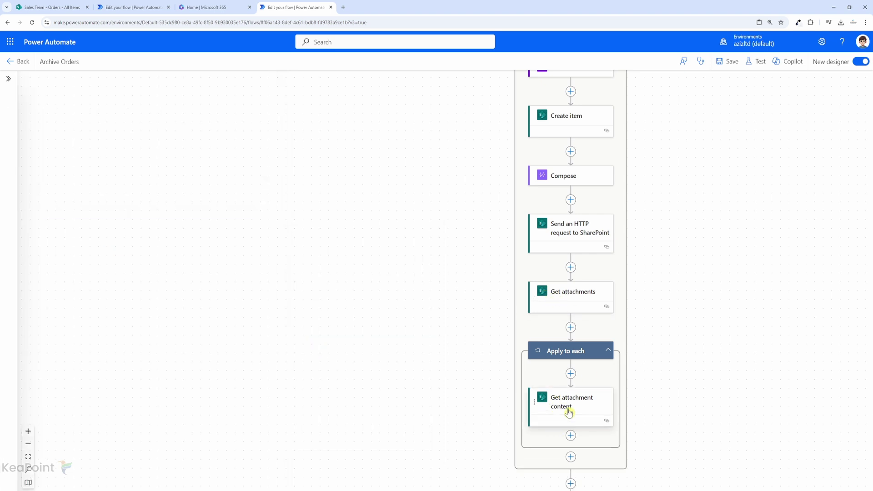
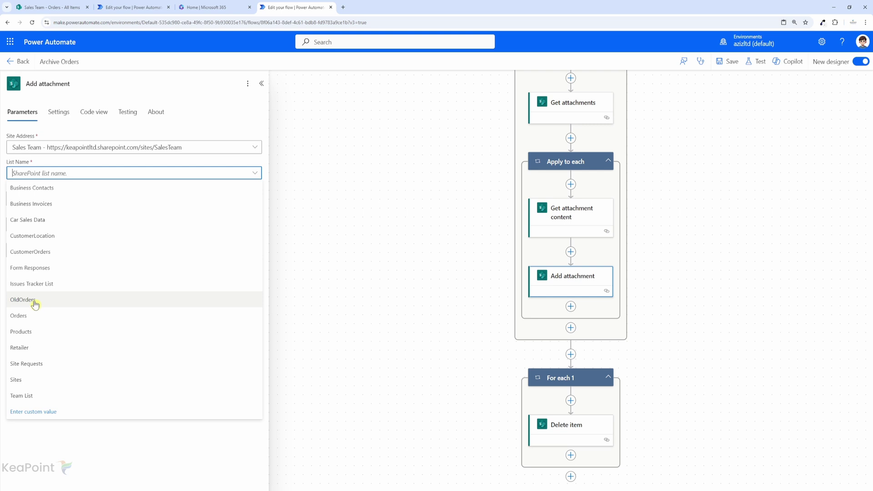
Set the Add attachment action's list to OldOrders and its Id to the ID from Create item.
left_click(35, 303)
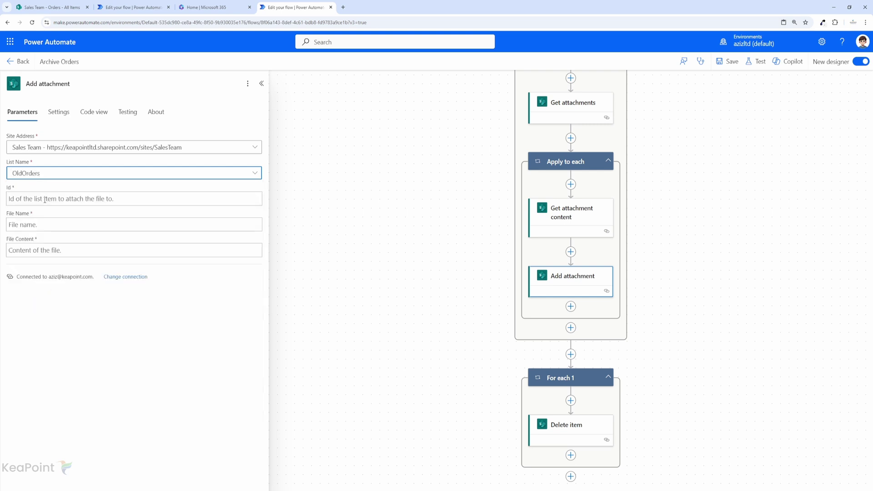
left_click(45, 200)
scroll(640, 291, "up", 5)
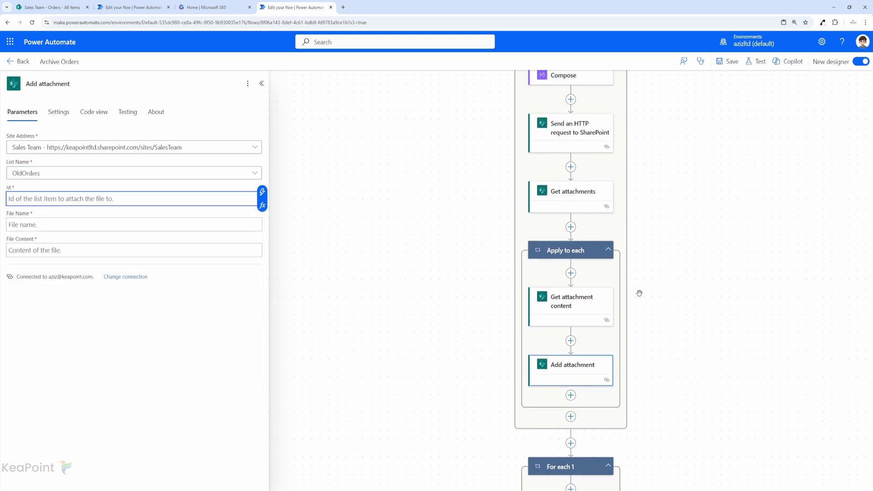
scroll(614, 272, "up", 1)
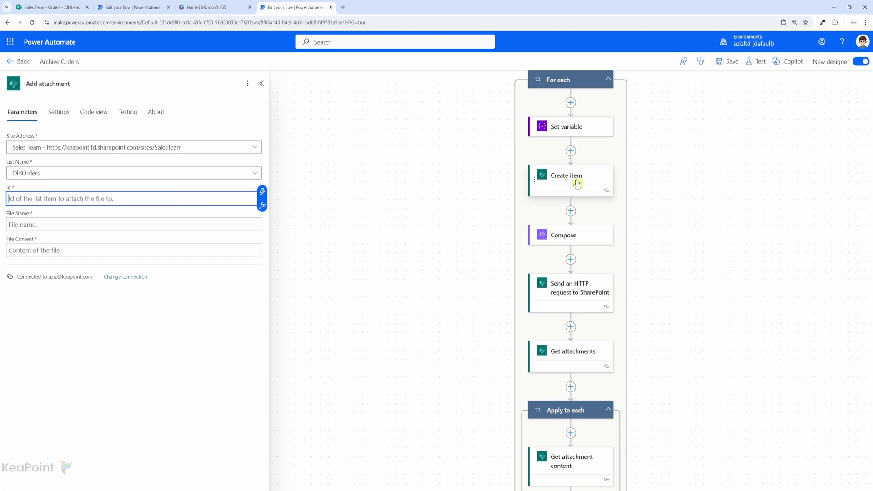
left_click(263, 195)
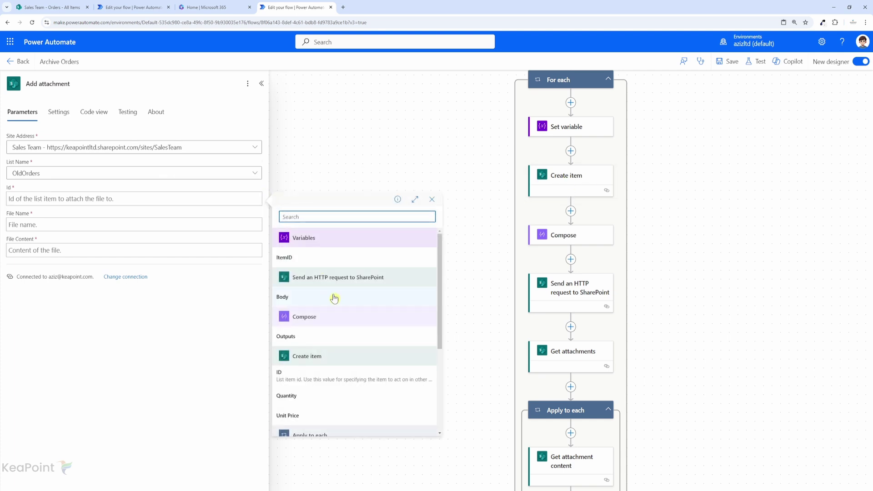
scroll(357, 318, "down", 1)
scroll(357, 319, "down", 2)
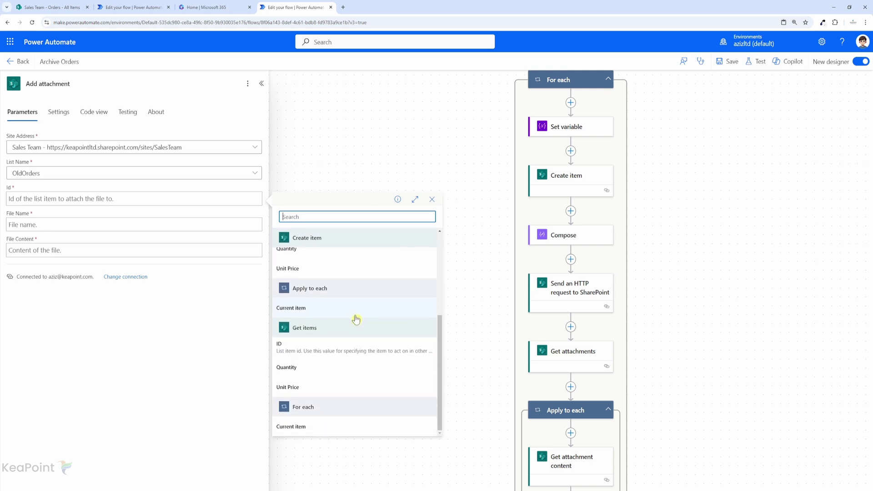
scroll(357, 318, "up", 3)
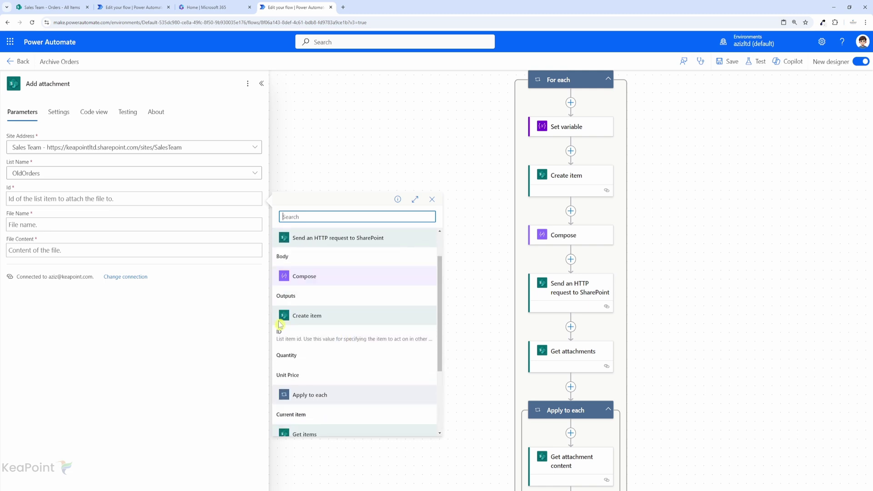
left_click(301, 338)
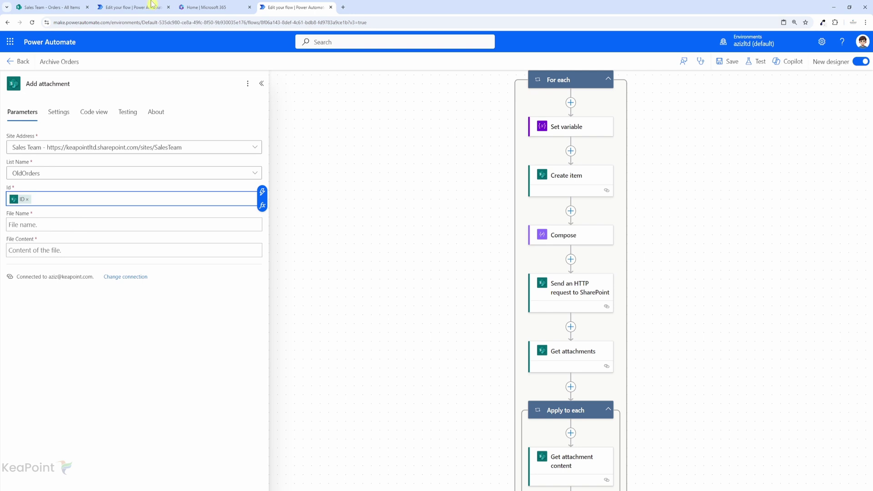
In Add attachment, set File Name to DisplayName from Get attachments and File Content to Attachment Content from Get attachment content.
left_click(62, 225)
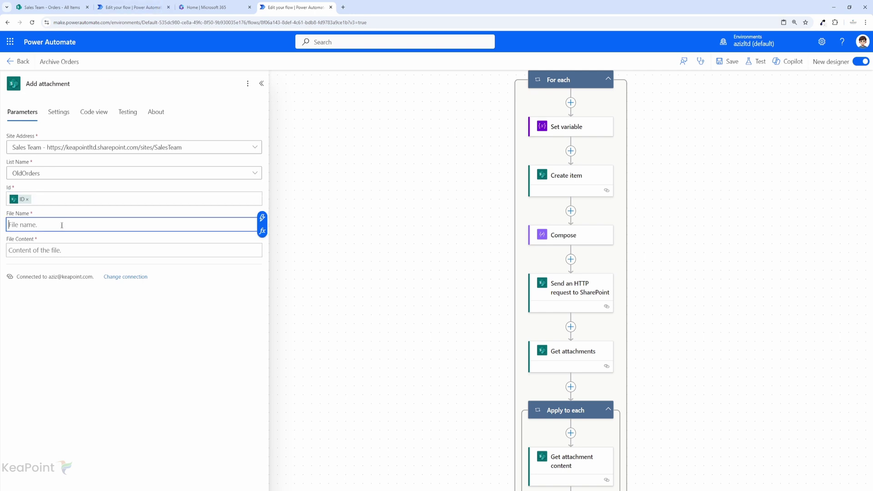
left_click(263, 219)
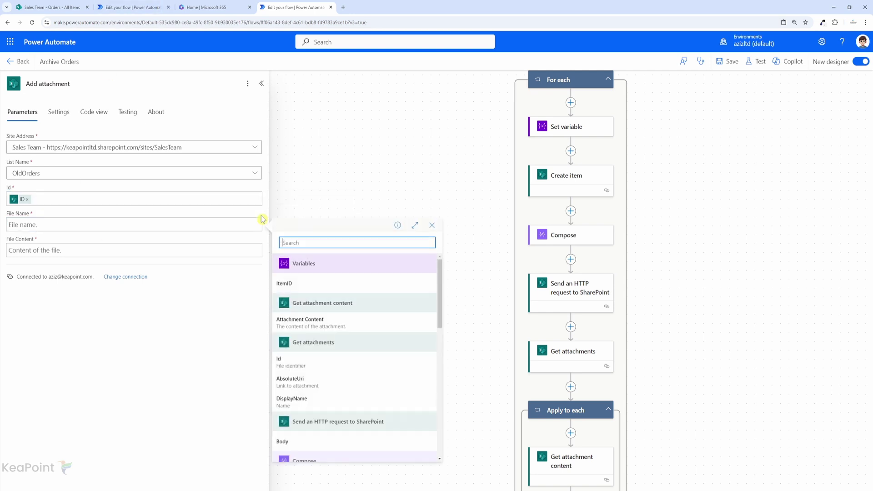
left_click(300, 404)
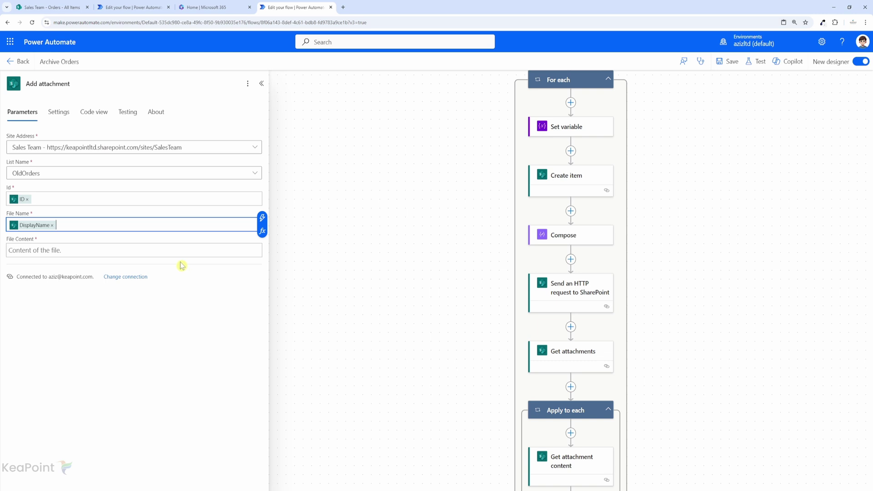
left_click(96, 251)
left_click(263, 244)
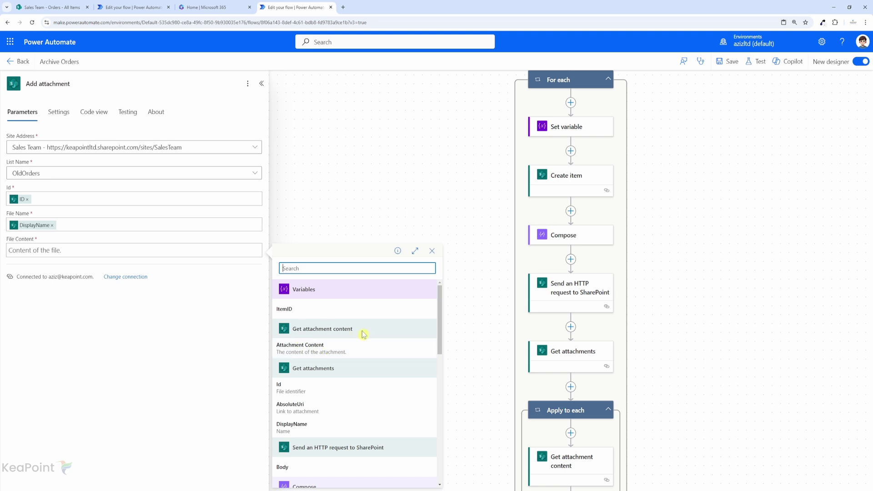
left_click(312, 348)
scroll(670, 268, "down", 4)
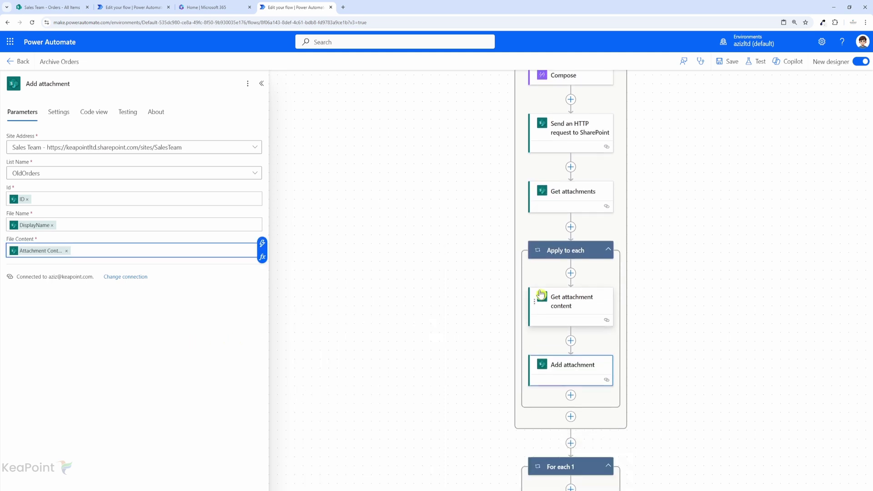
scroll(571, 346, "down", 2)
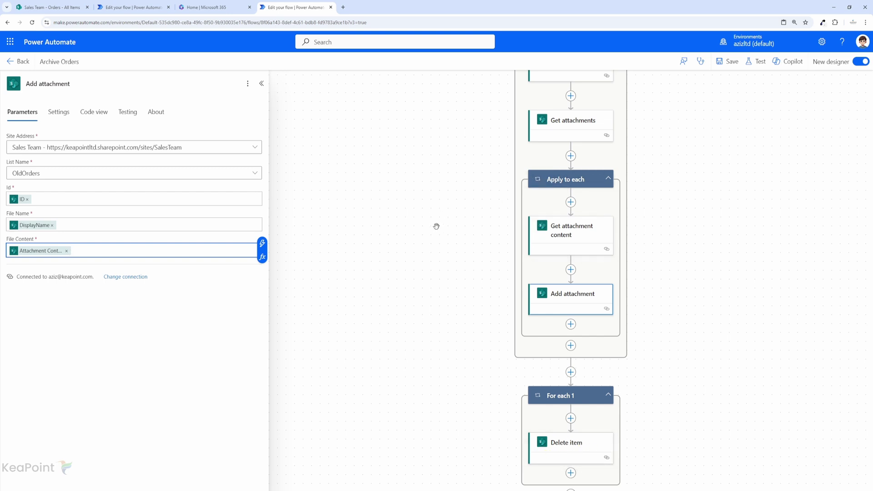
Check the order dates in the SharePoint Orders list, and in Power Automate change the Get items Filter Query operator to gt.
left_click(46, 5)
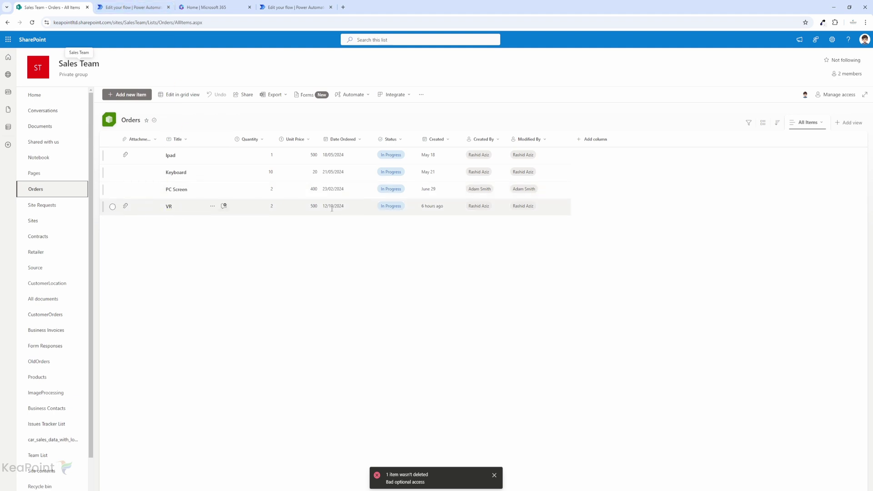
left_click(291, 7)
scroll(582, 223, "up", 5)
scroll(581, 223, "up", 3)
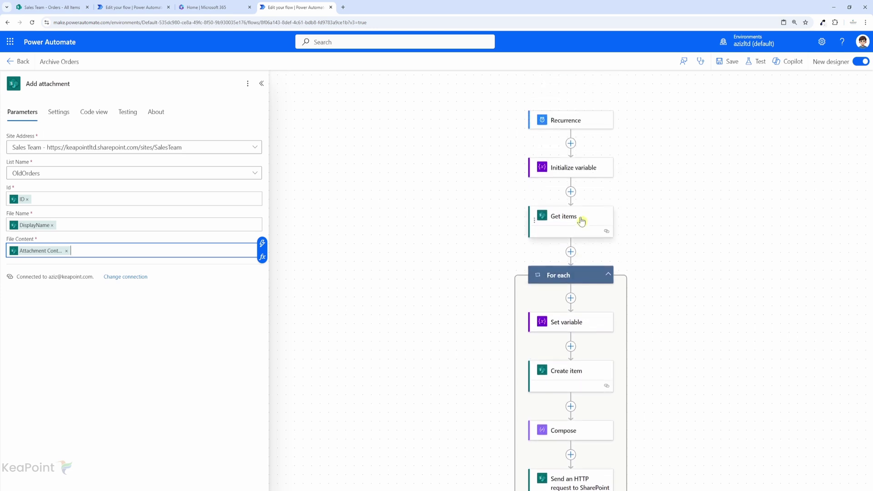
left_click(565, 279)
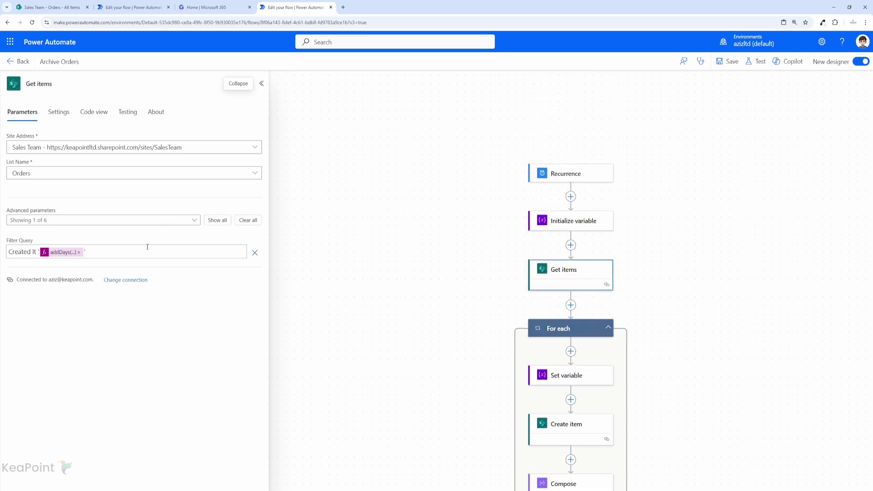
left_click(65, 257)
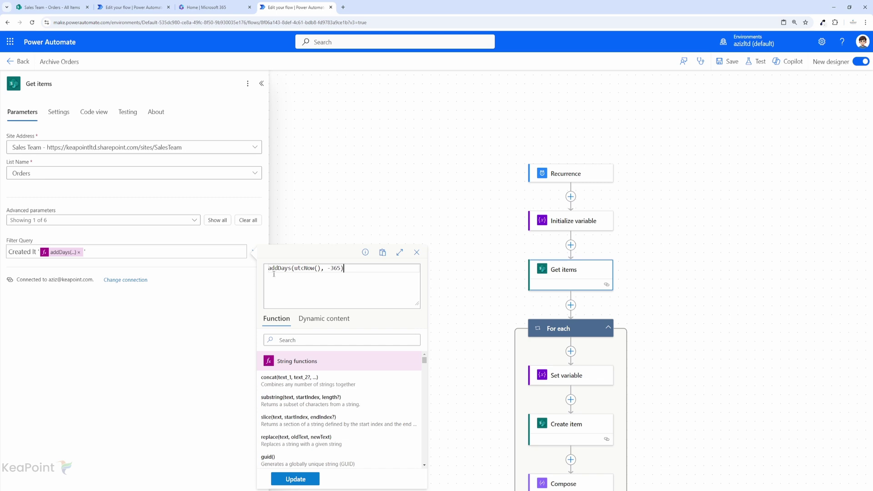
left_click(108, 280)
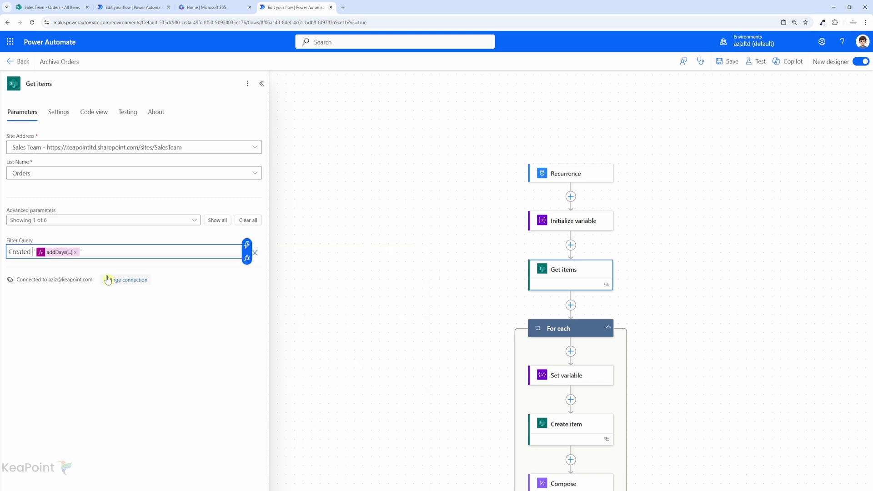
type("gt")
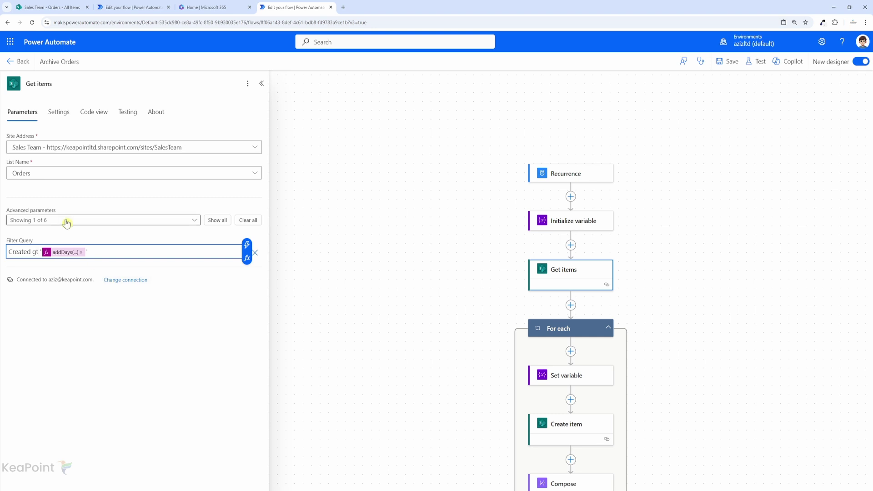
Change the Filter Query's date expression in Get items to addDays(utcNow(), -10).
left_click(63, 252)
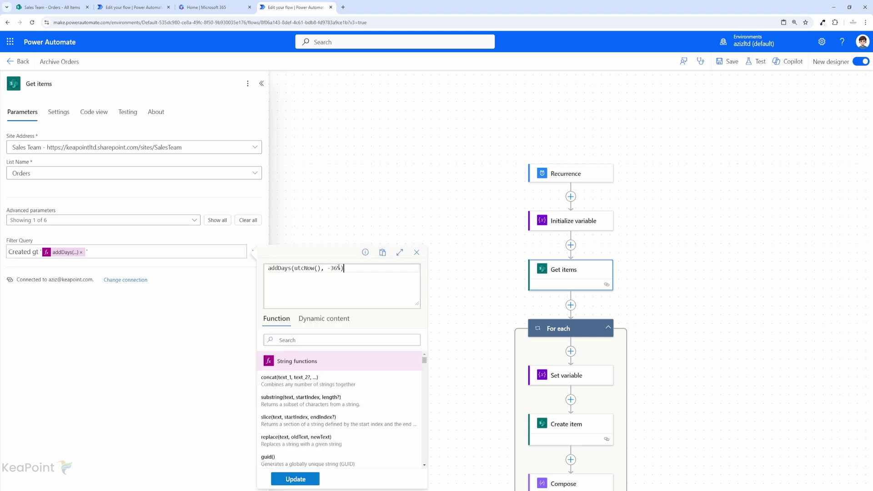
left_click_drag(342, 268, 331, 269)
type("10")
left_click(302, 478)
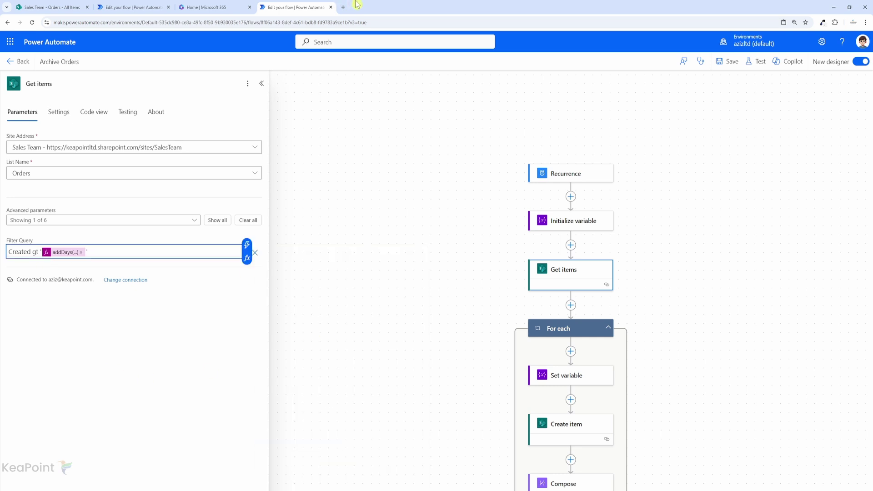
Switch to SharePoint and inspect the VR item's details and attachments in Orders, plus the contents of the OldOrders list.
left_click(77, 7)
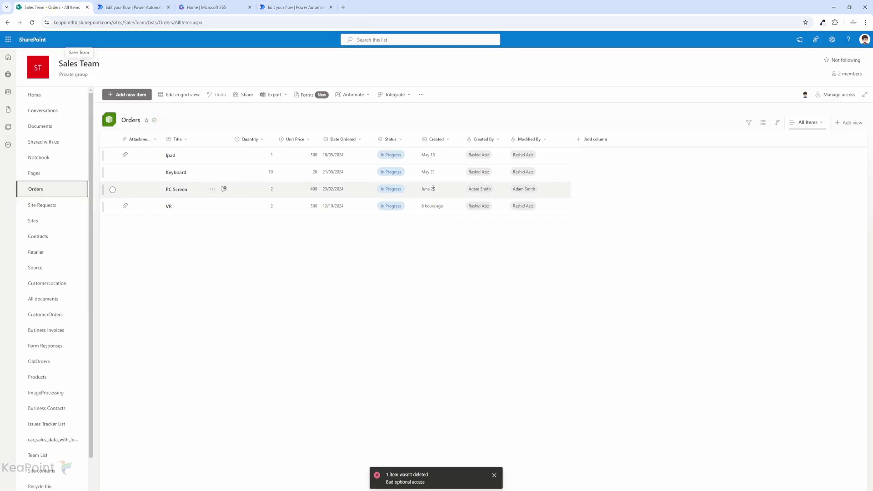
left_click(112, 207)
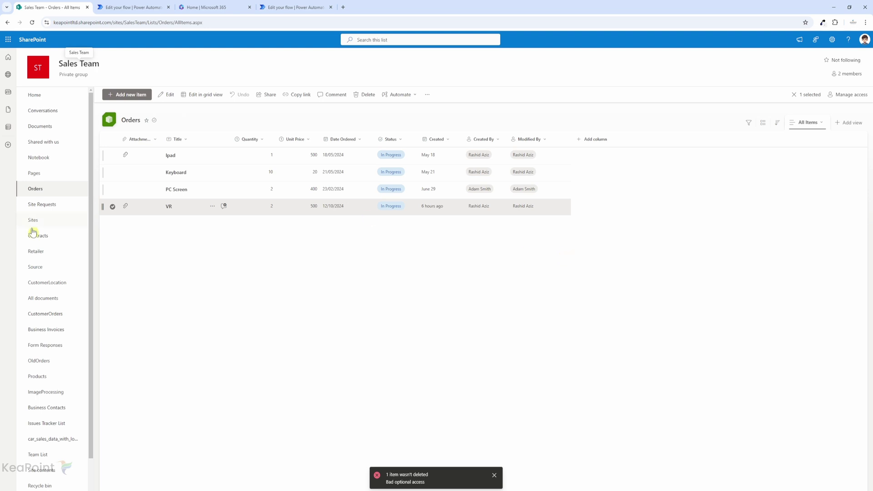
left_click(169, 209)
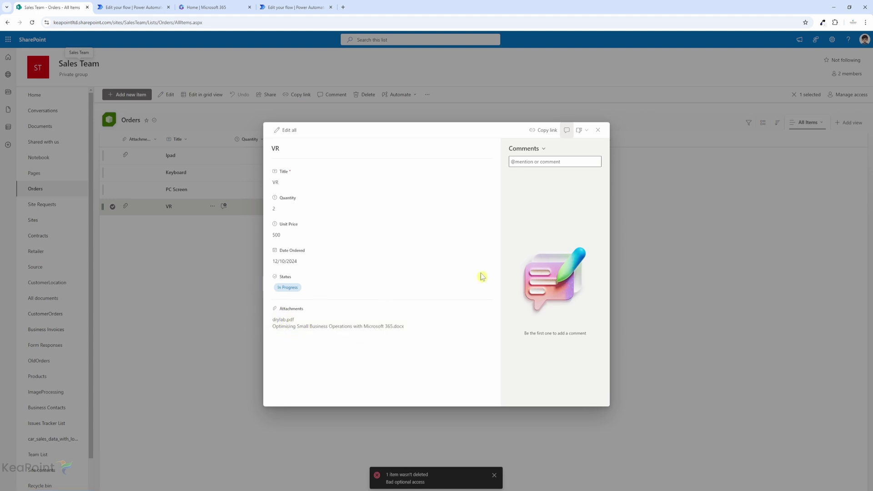
left_click(599, 130)
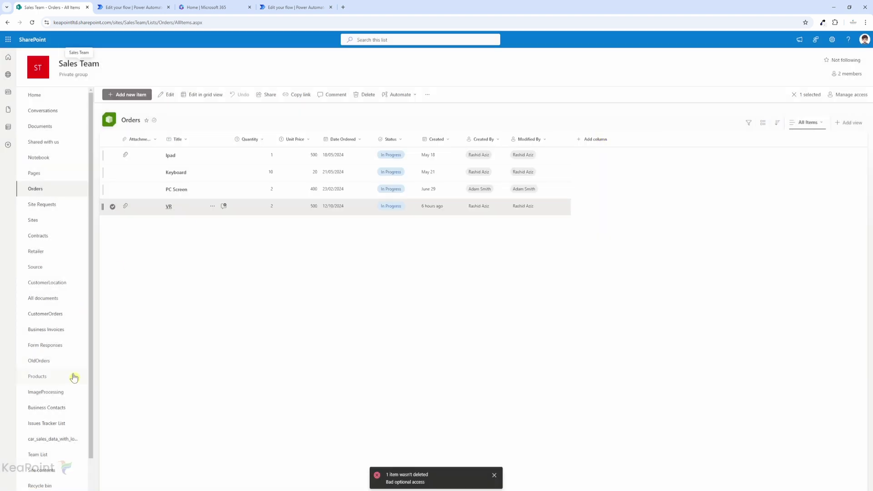
left_click(44, 362)
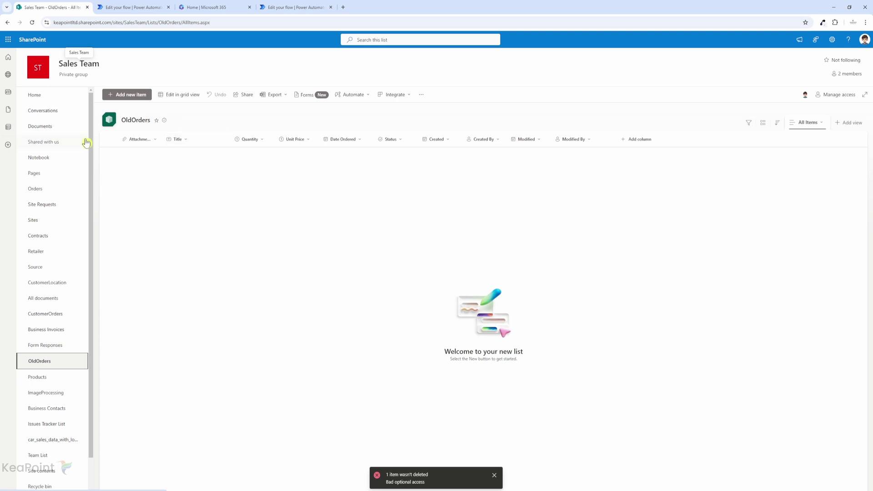
Return to Power Automate and save the Archive Orders flow.
left_click(293, 7)
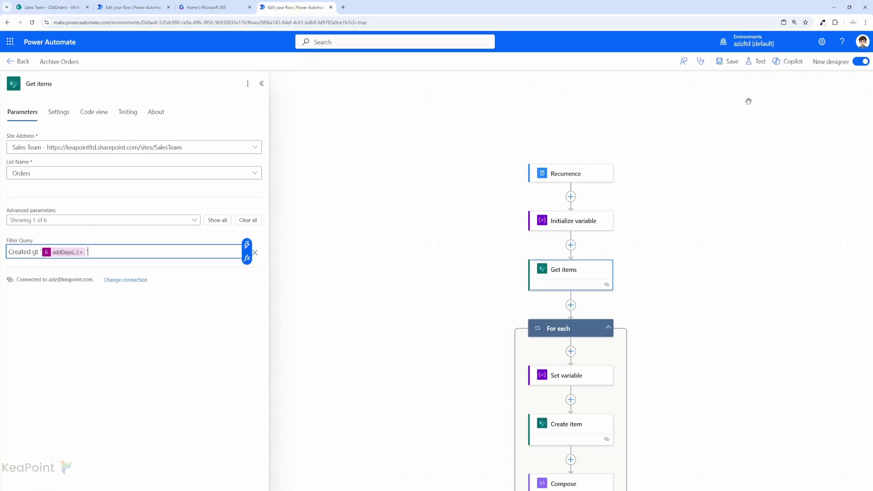
left_click(736, 62)
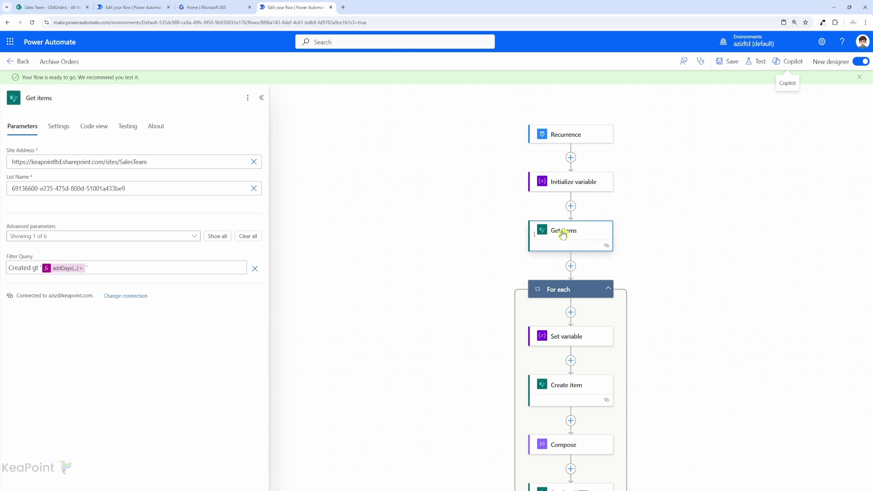
Review the For each loop's actions, examining the inputs of Compose and the parameters of Send an HTTP request to SharePoint.
scroll(569, 241, "down", 2)
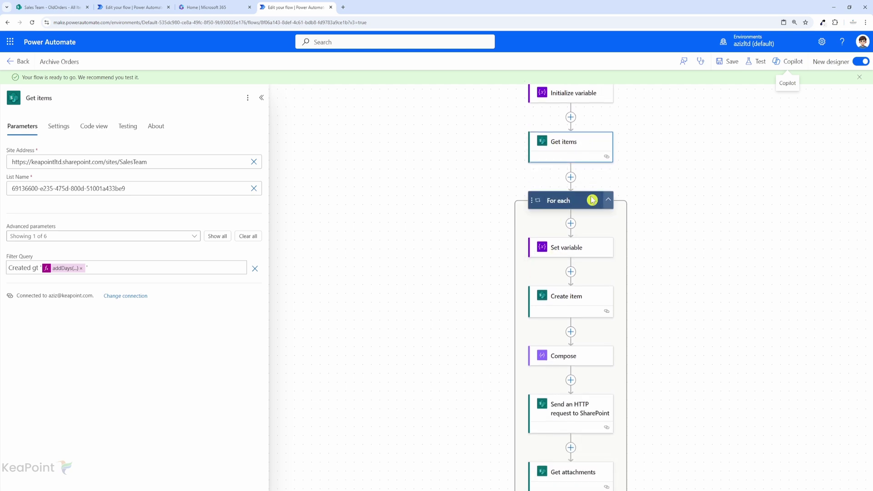
scroll(573, 211, "down", 1)
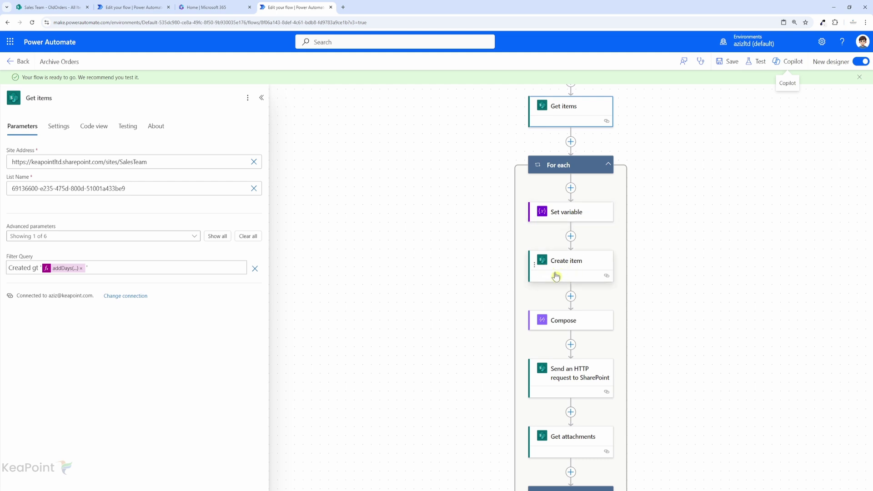
scroll(555, 275, "down", 1)
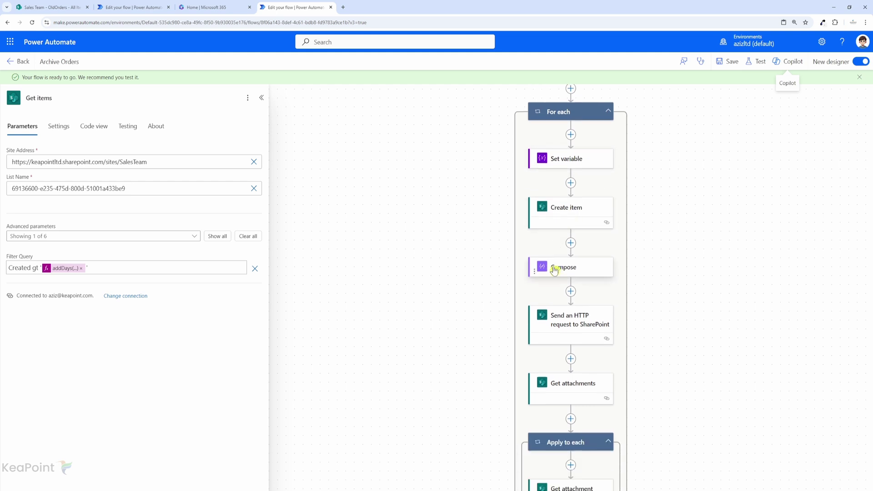
left_click(552, 272)
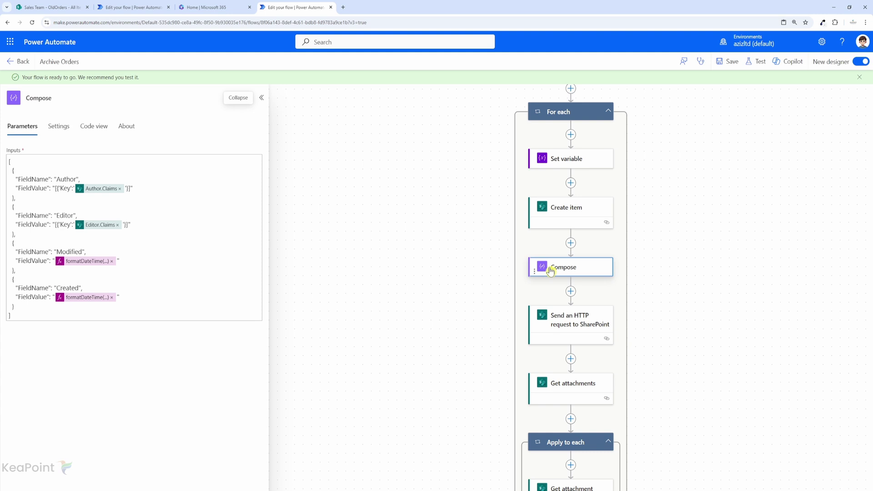
left_click(568, 325)
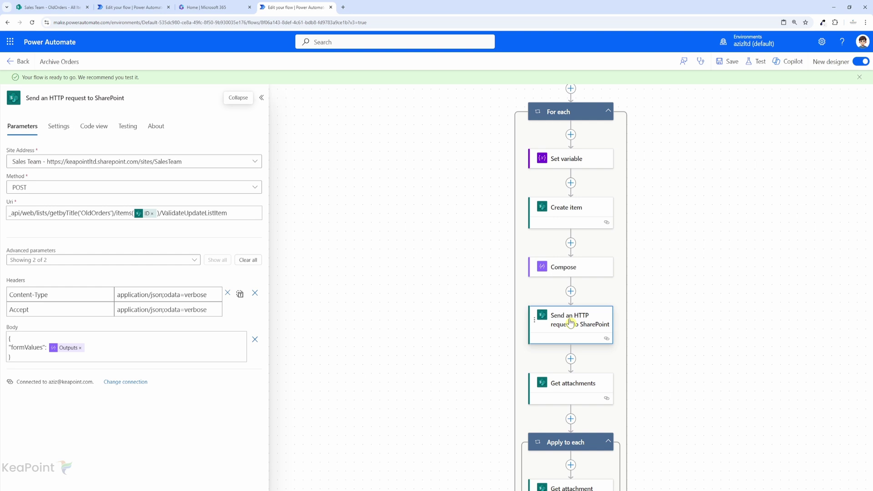
Examine Get attachments, the Apply to each loop with its attachment actions, and the Delete item settings in For each 1.
left_click(570, 386)
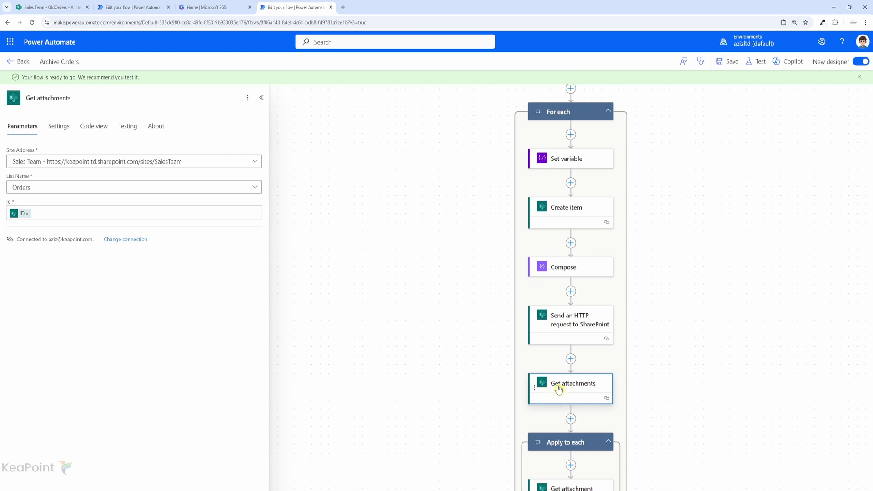
scroll(582, 386, "down", 1)
scroll(571, 325, "down", 1)
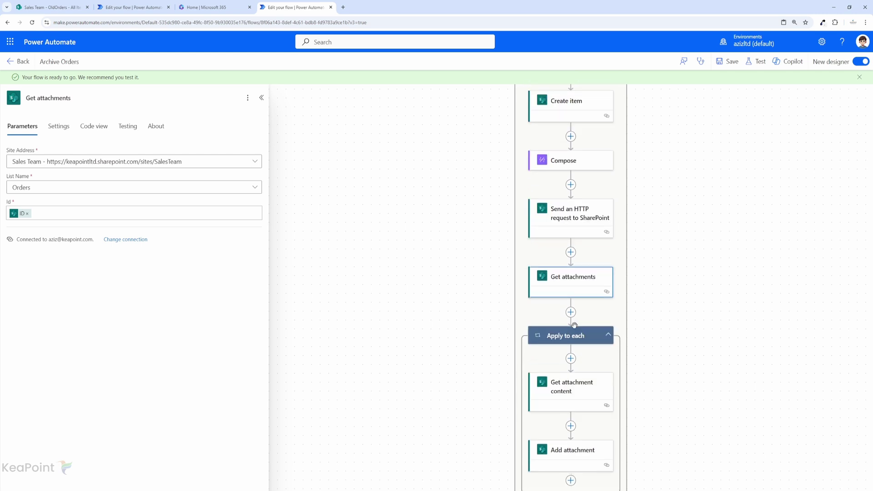
scroll(573, 336, "down", 1)
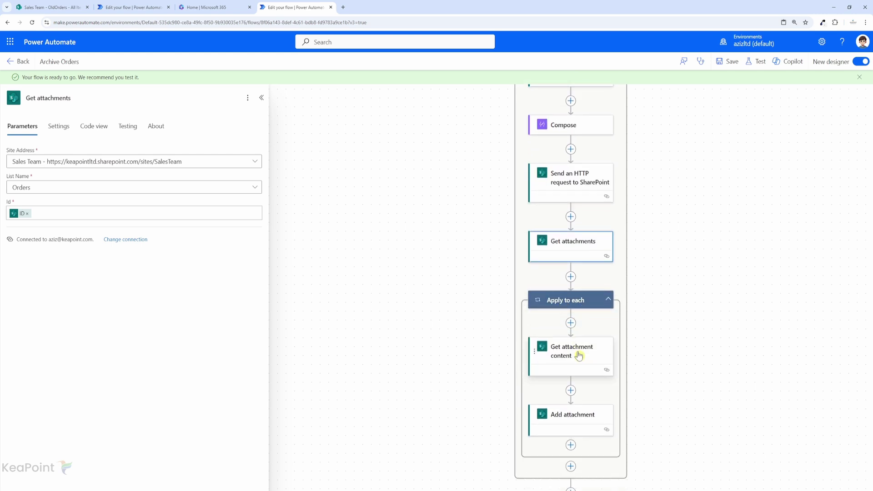
scroll(566, 359, "down", 1)
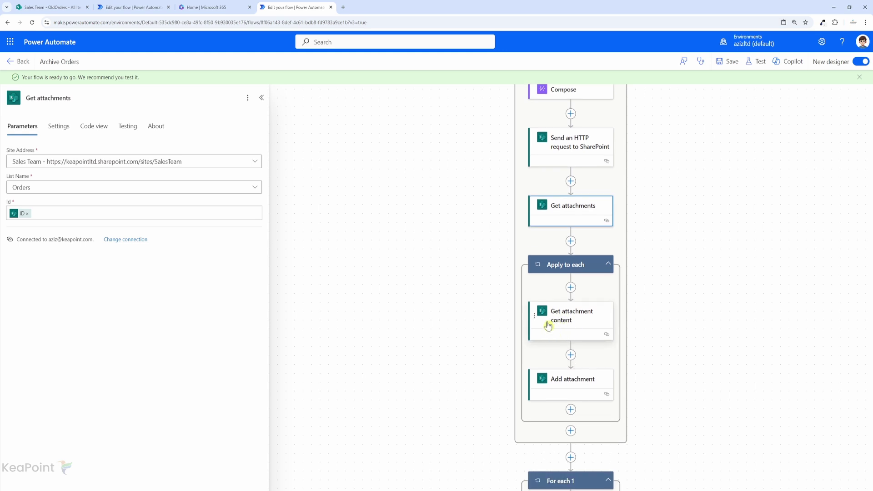
scroll(569, 326, "down", 1)
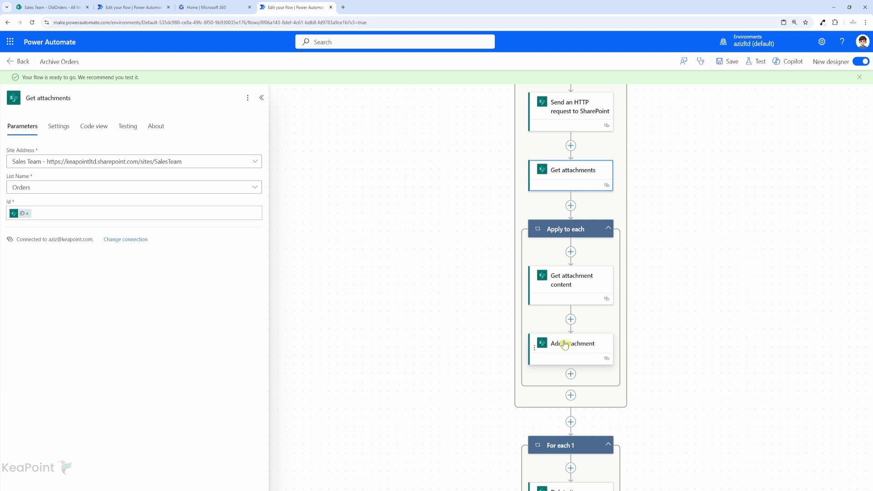
scroll(573, 386, "down", 1)
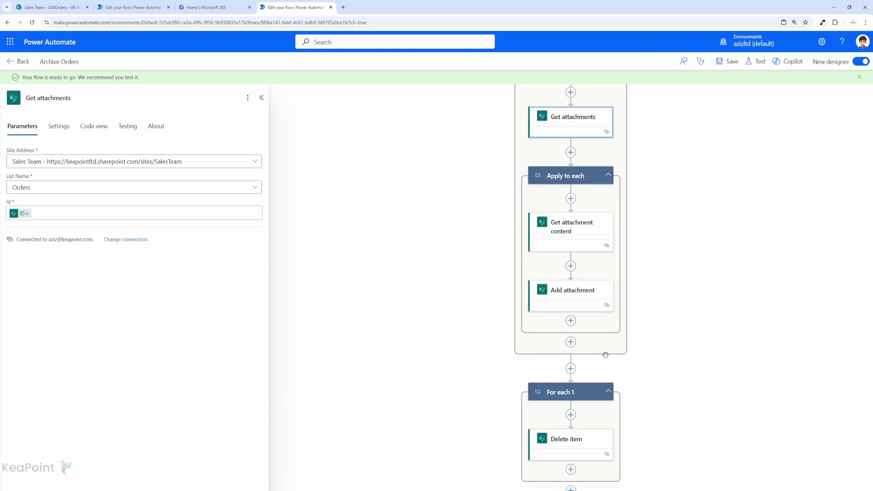
scroll(589, 386, "down", 1)
scroll(584, 409, "down", 1)
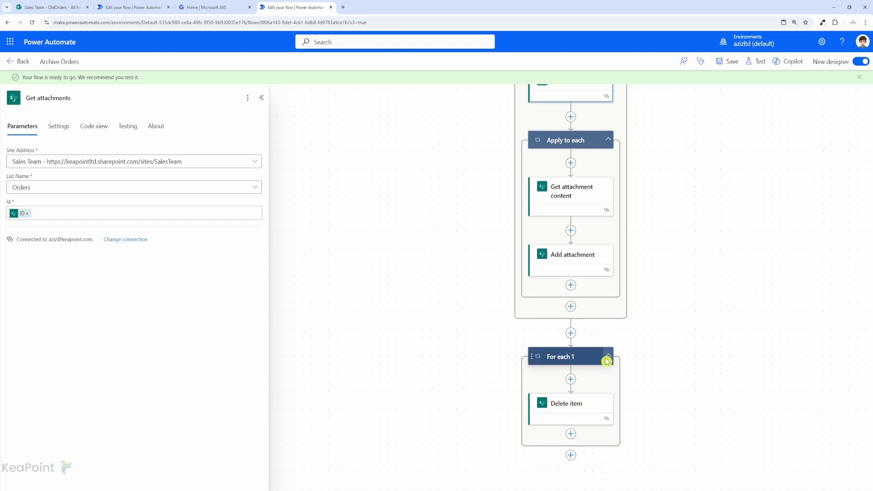
left_click(560, 411)
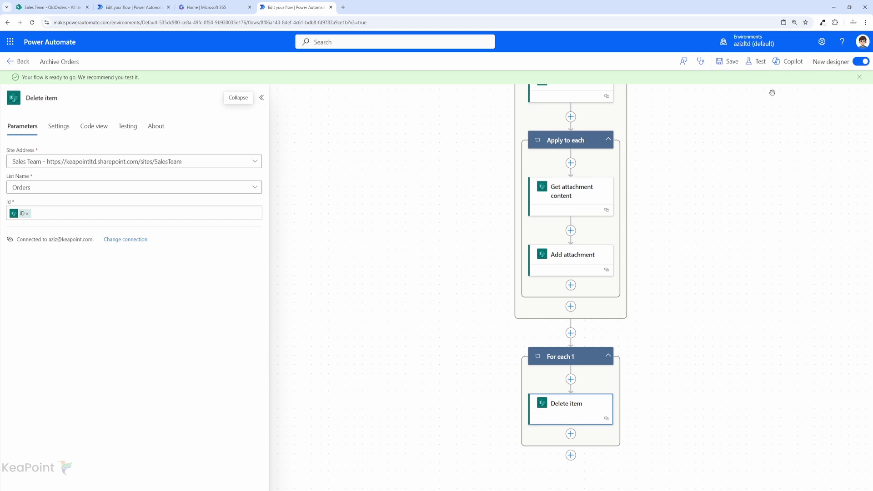
Test the Archive Orders flow manually and look through the actions of the run.
left_click(757, 62)
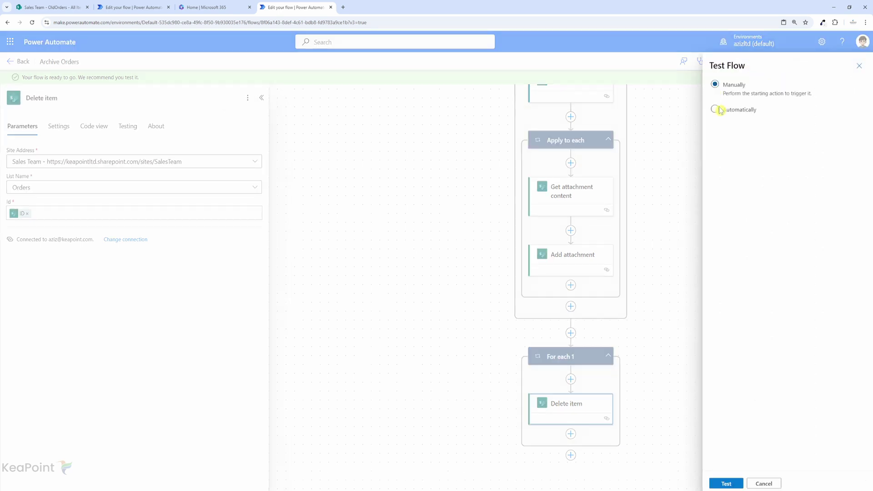
left_click(726, 483)
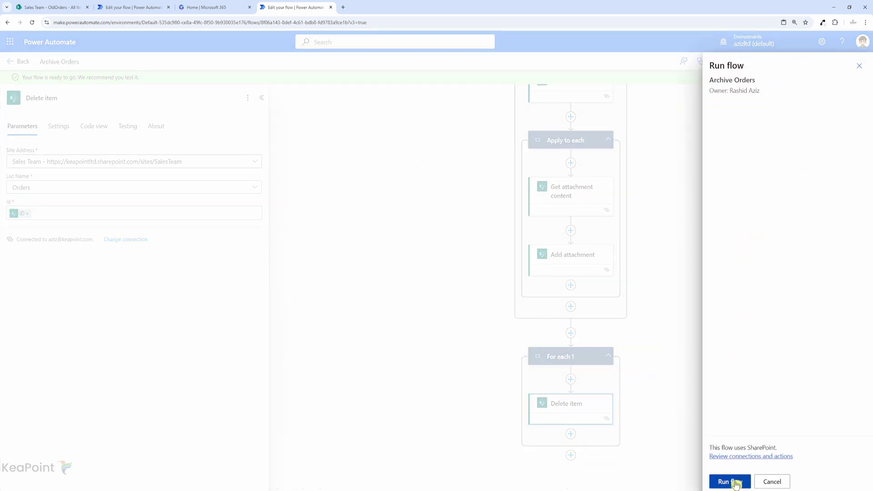
left_click(733, 482)
left_click(724, 482)
scroll(628, 141, "up", 2)
scroll(630, 141, "down", 2)
scroll(629, 141, "down", 3)
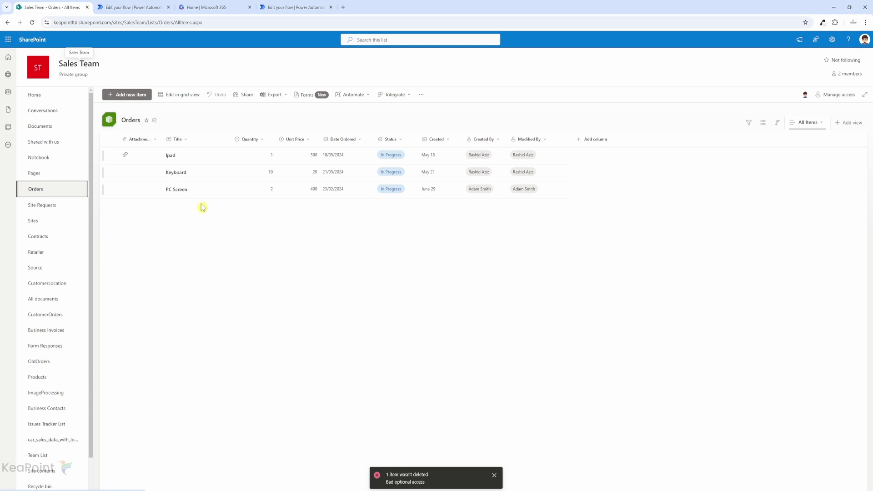
In SharePoint's OldOrders list, inspect the archived VR item and view its drylab.pdf attachment through to the last page.
left_click(45, 364)
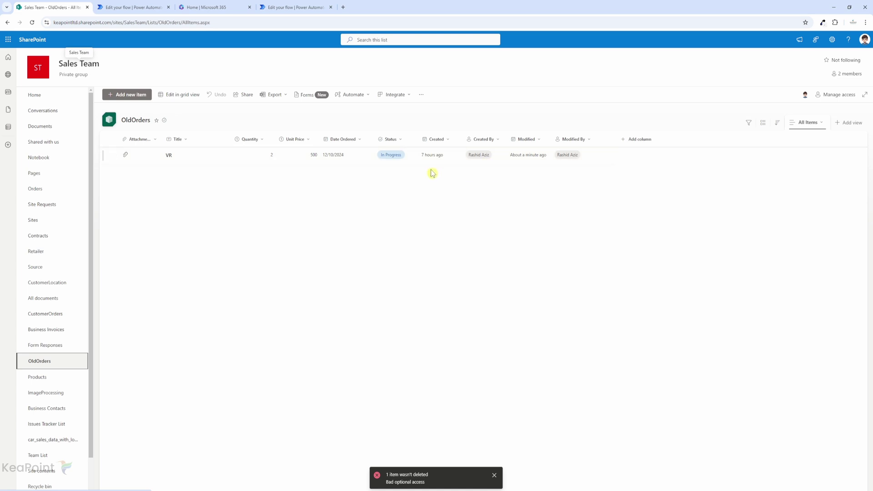
left_click(168, 156)
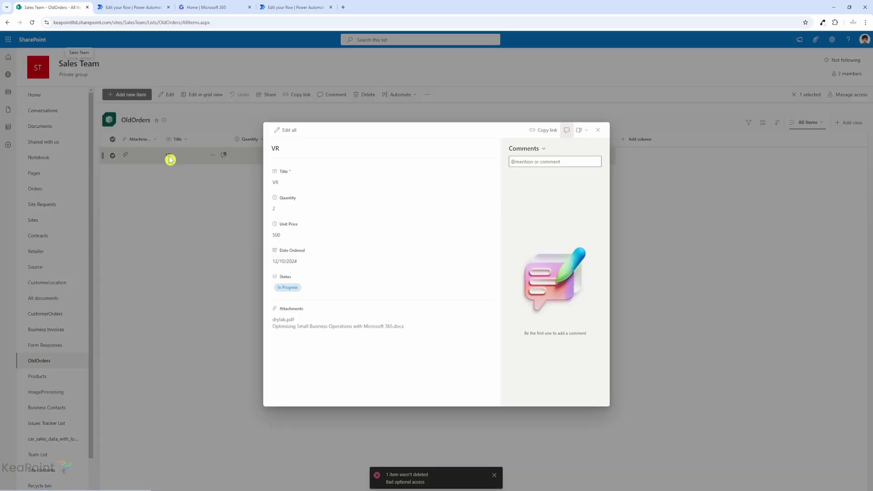
left_click(283, 320)
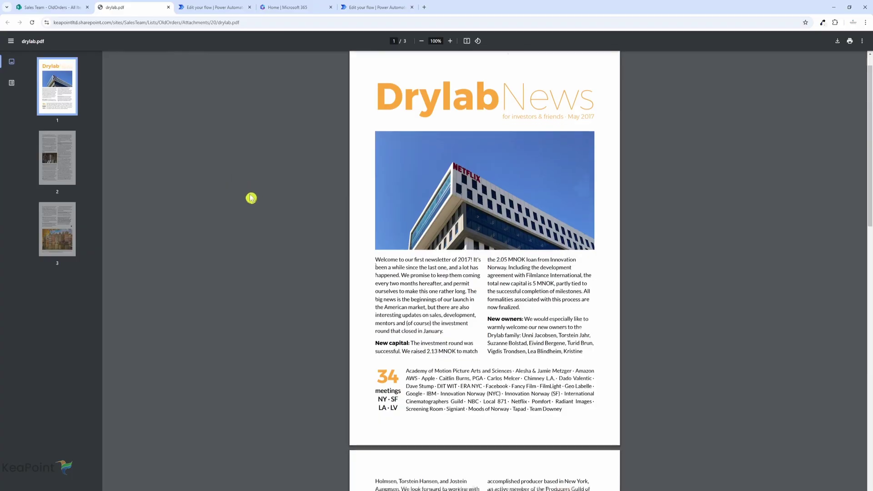
scroll(241, 192, "down", 15)
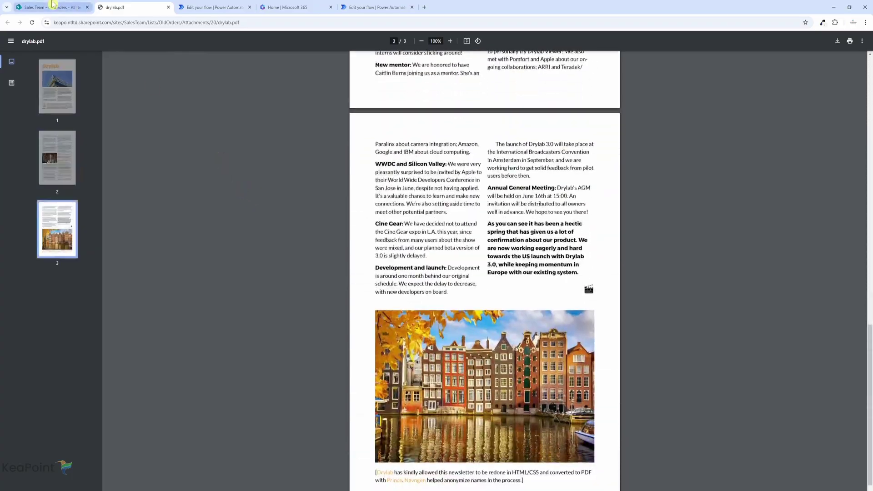
View the archived VR item's Word attachment, Optimising Small Business Operations with Microsoft 365.docx, and check the remaining items in SharePoint's Orders list.
left_click(50, 7)
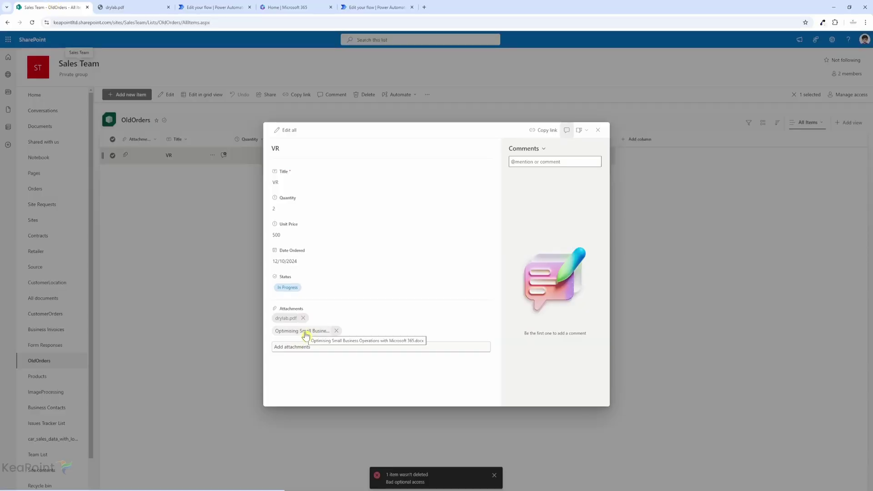
left_click(305, 331)
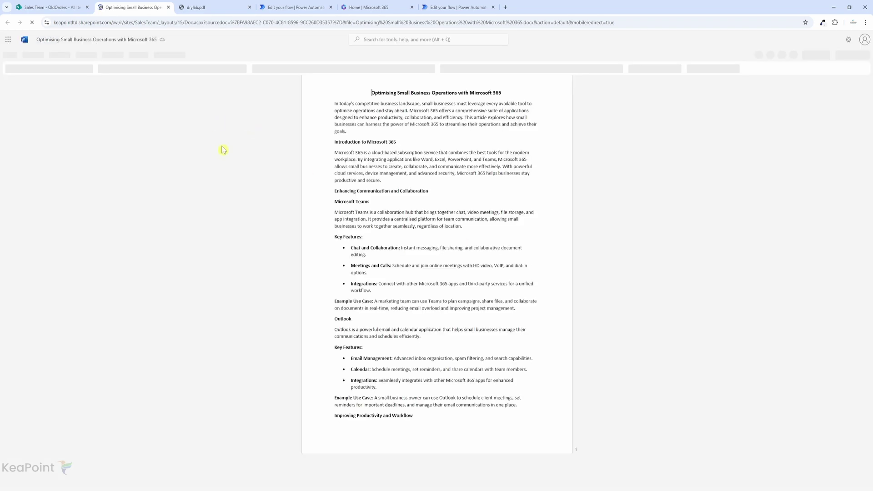
scroll(217, 139, "down", 10)
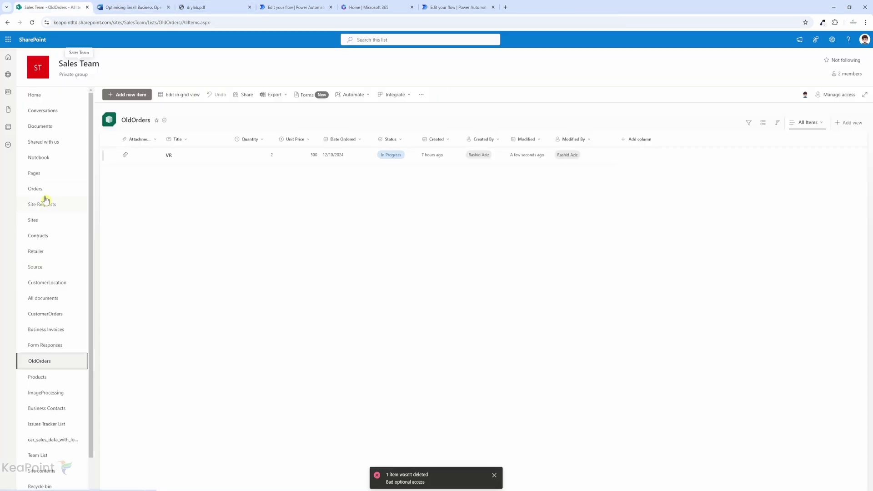
left_click(46, 192)
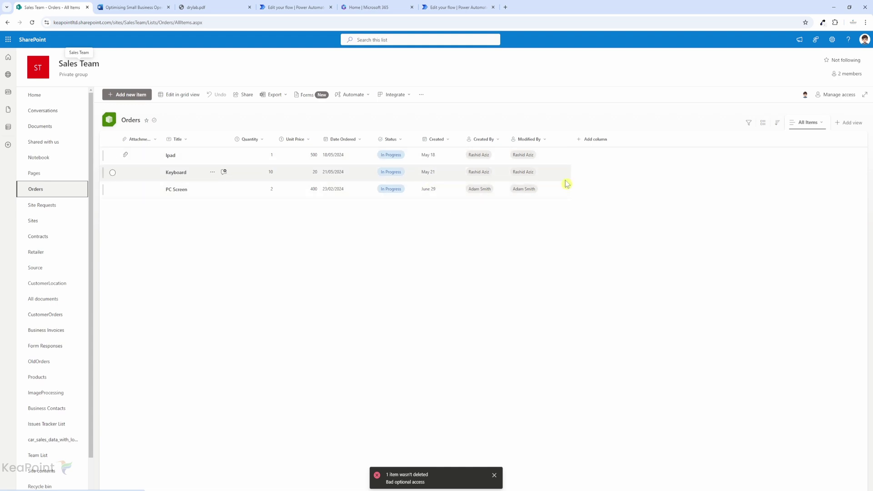
Reopen the Archive Orders flow in Power Automate for editing and set Get items' filter query to Created lt 'addDays(utcNow(), -30)'.
left_click(444, 6)
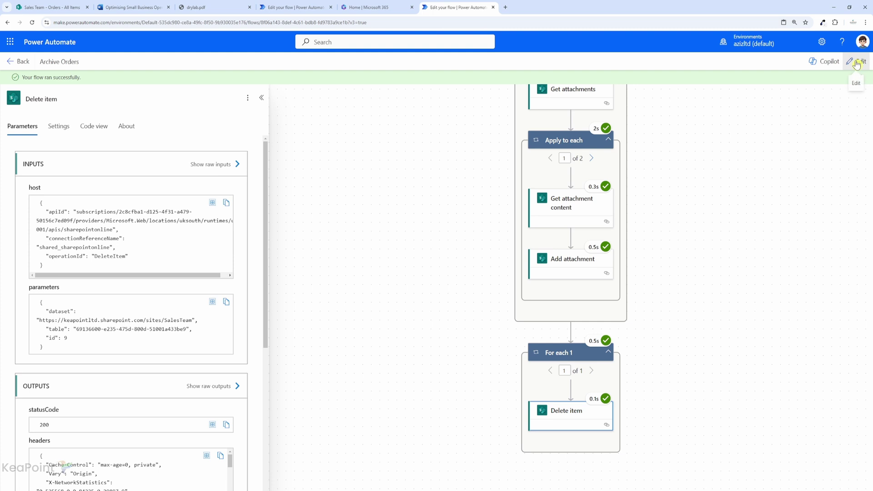
scroll(591, 186, "up", 10)
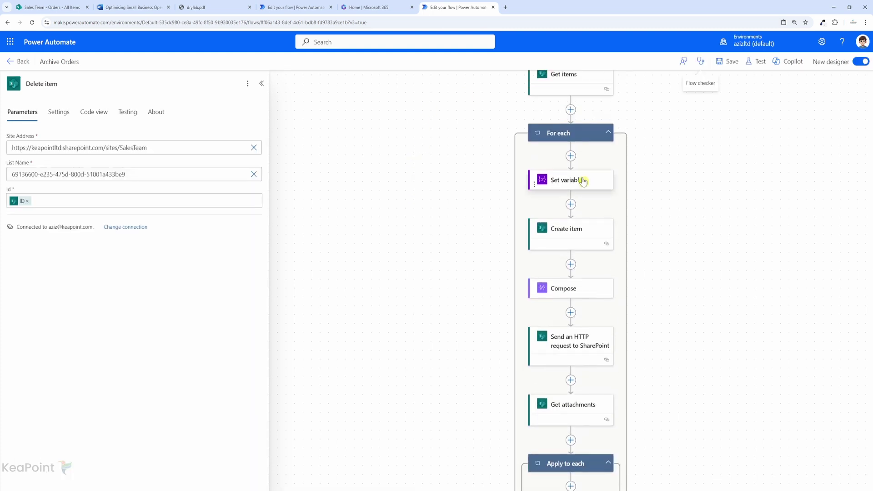
scroll(578, 191, "up", 2)
scroll(568, 236, "down", 1)
left_click(565, 250)
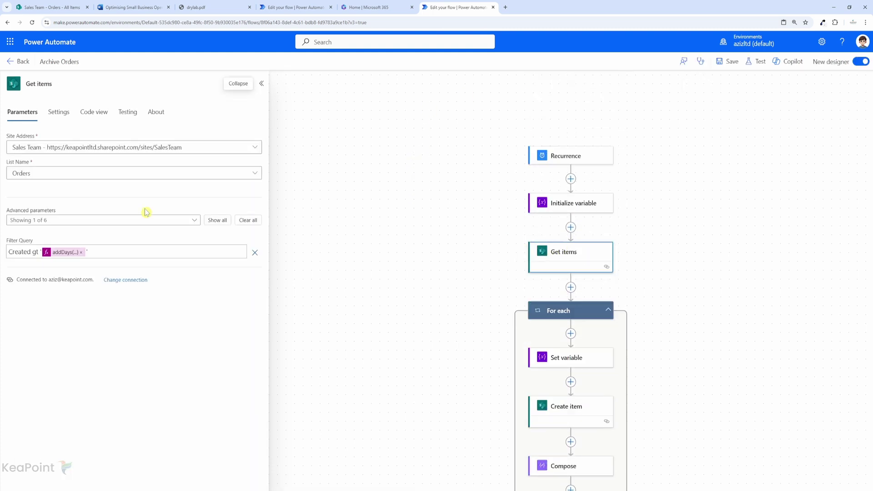
left_click(35, 252)
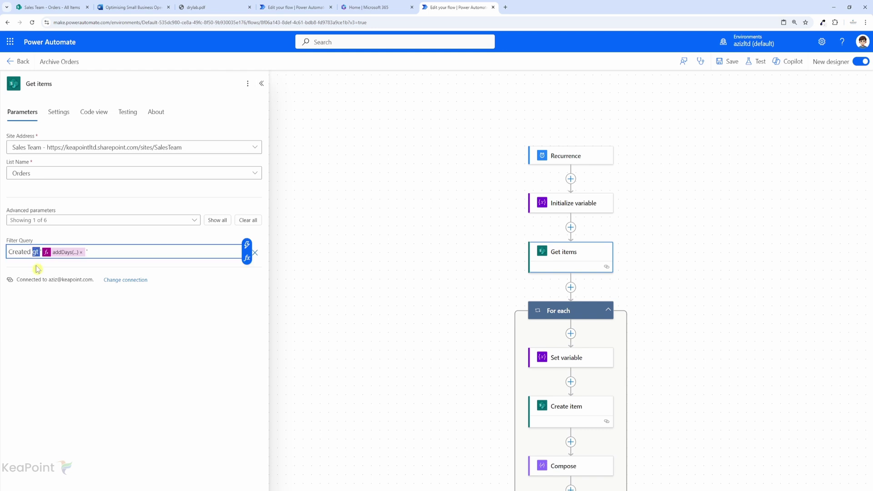
type("lt")
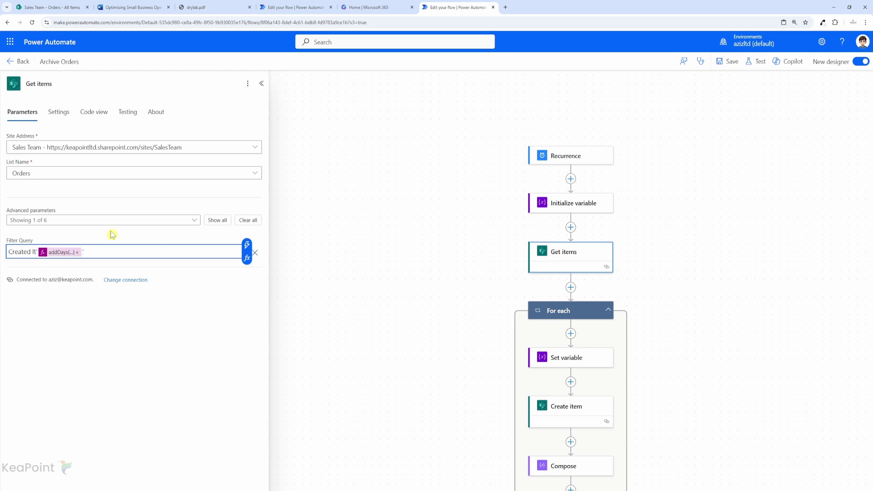
left_click(69, 257)
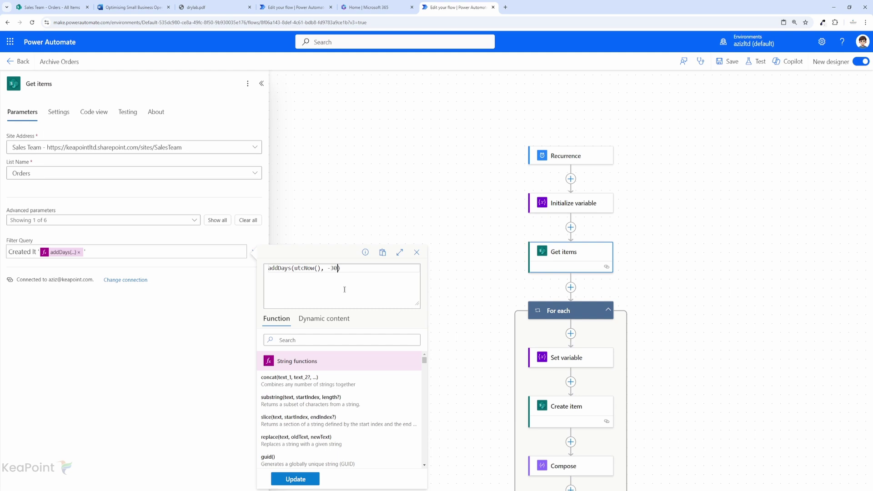
left_click(298, 479)
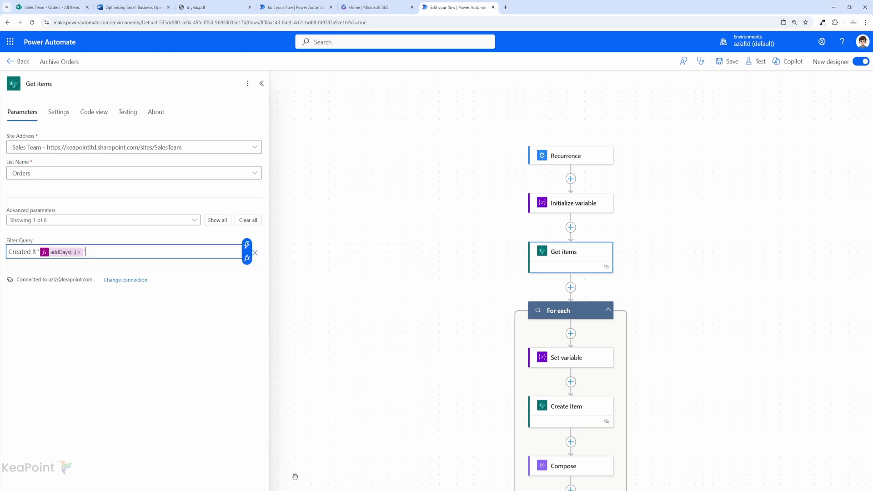
Check the Orders list in SharePoint, save the Archive Orders flow in Power Automate, test it manually and look through the run's actions.
left_click(37, 5)
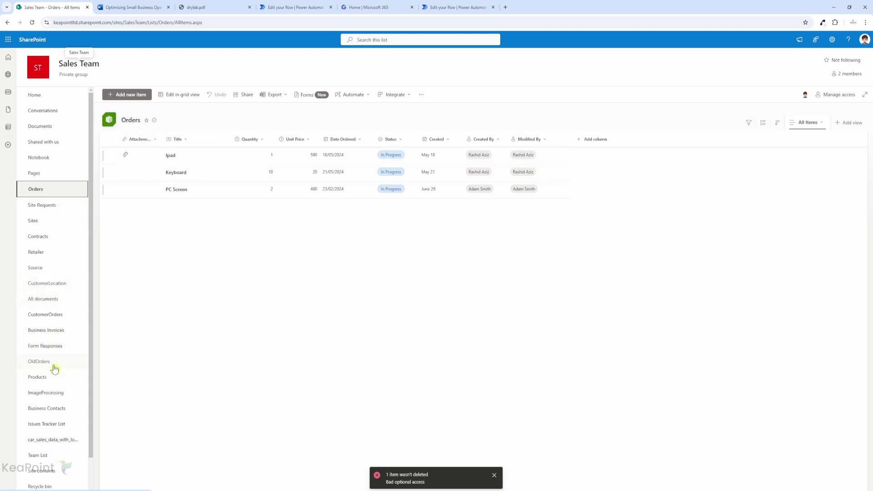
left_click(435, 7)
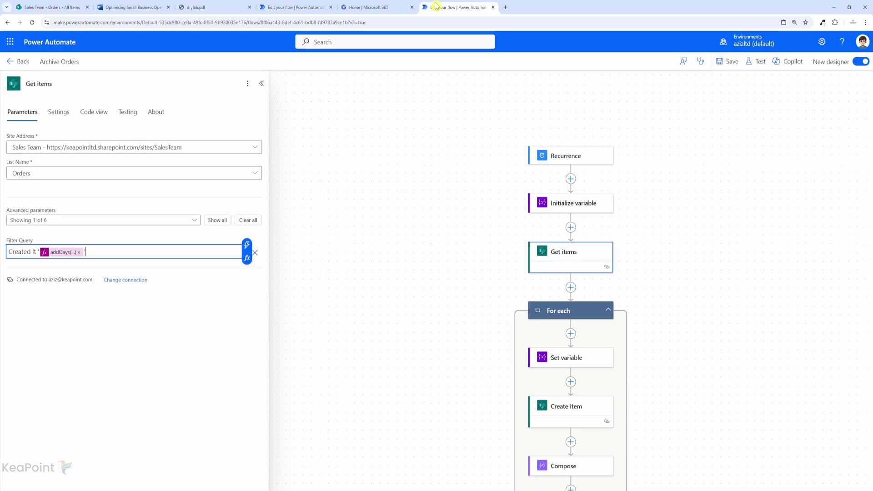
left_click(730, 61)
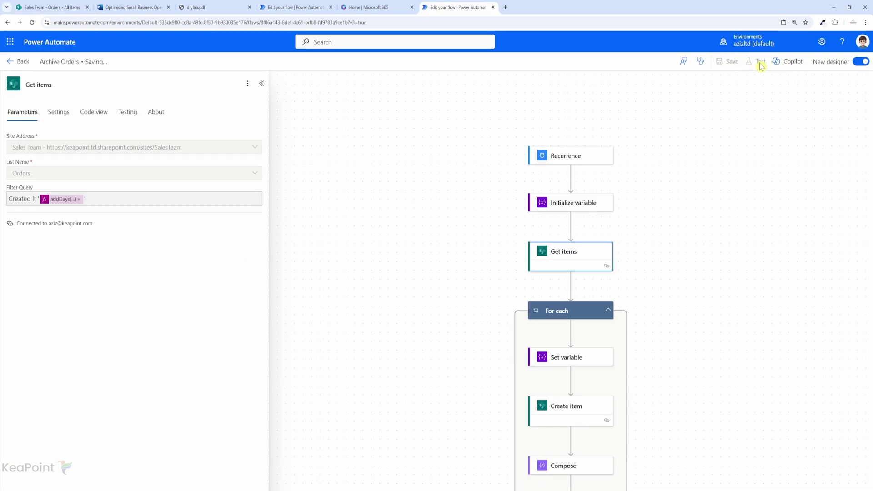
left_click(761, 66)
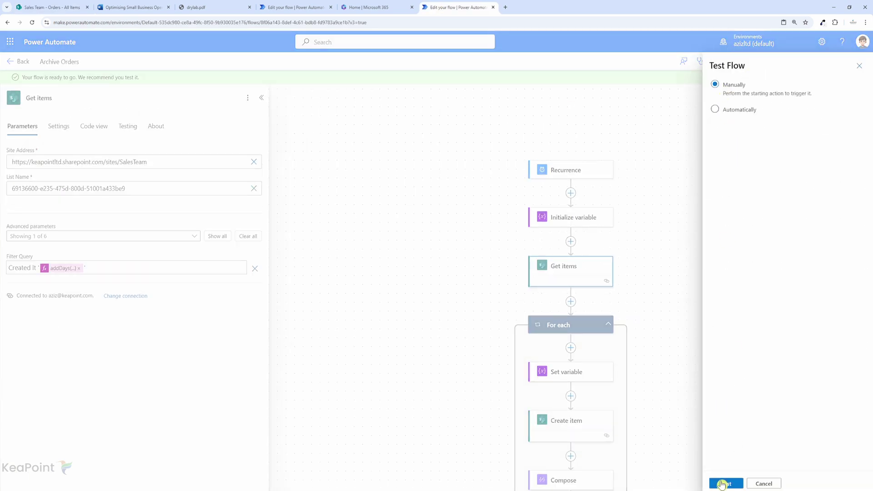
left_click(723, 483)
left_click(728, 482)
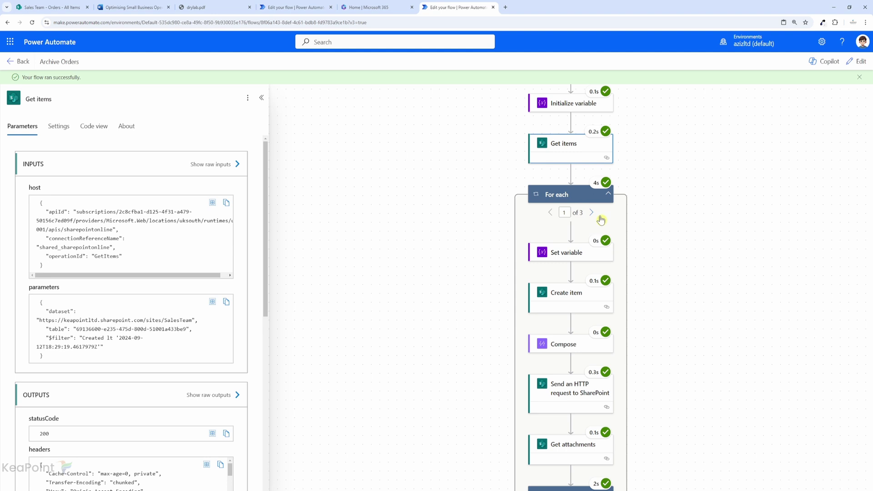
scroll(600, 220, "down", 8)
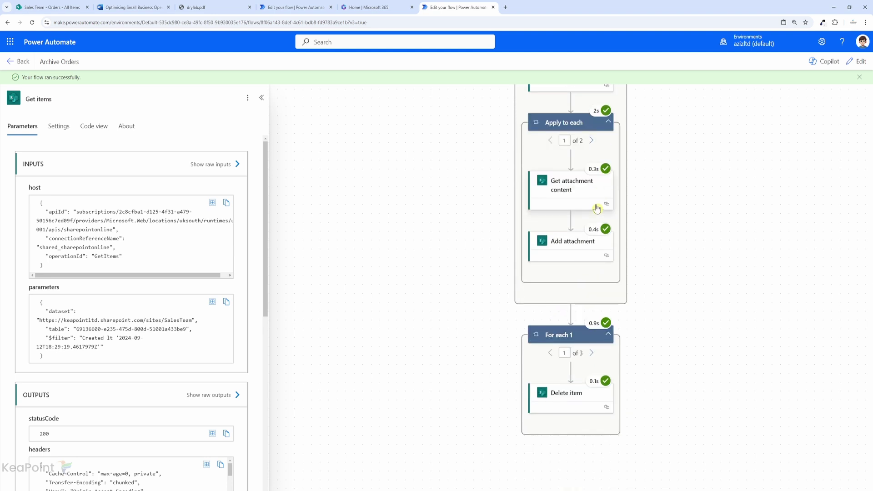
Inspect SharePoint's OldOrders list in a new browser tab, check the Orders list, and return to the flow run in Power Automate.
key("ctrl+1")
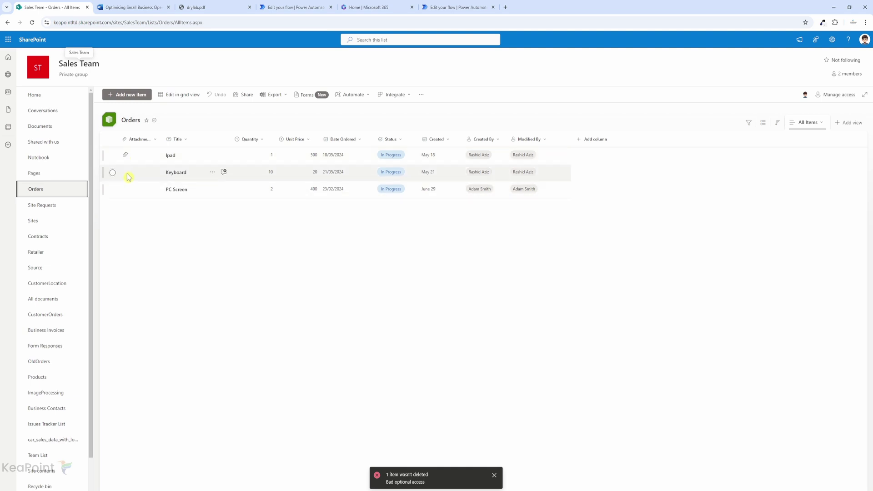
right_click(58, 362)
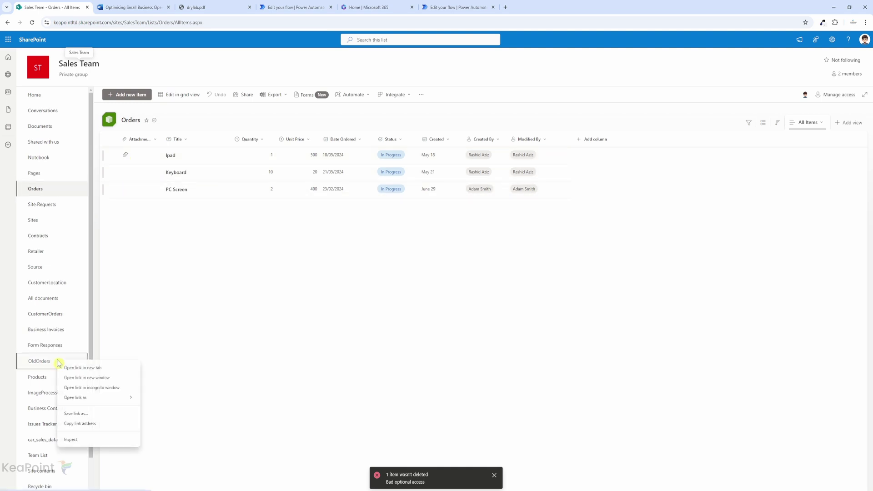
left_click(87, 370)
key("ctrl+Tab")
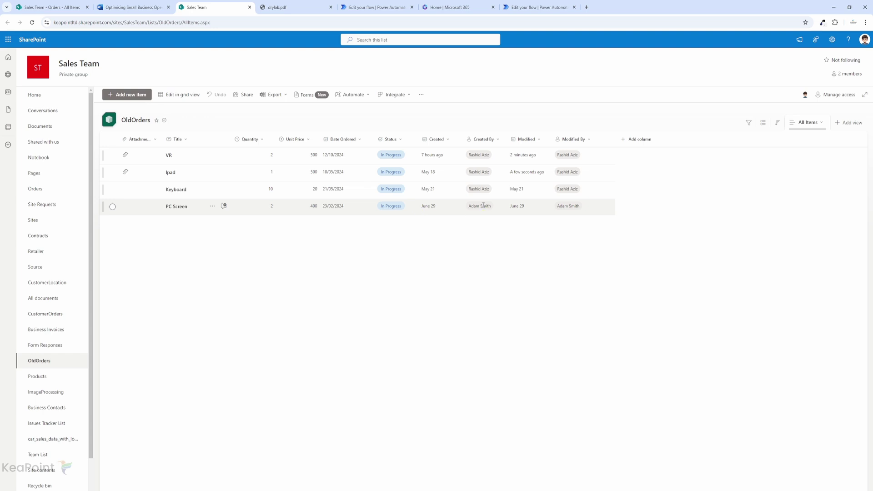
left_click(51, 8)
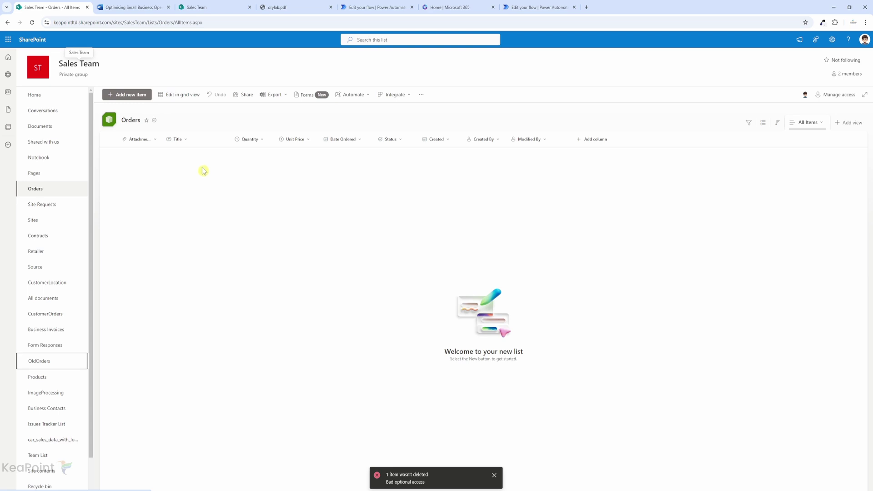
key("ctrl+9")
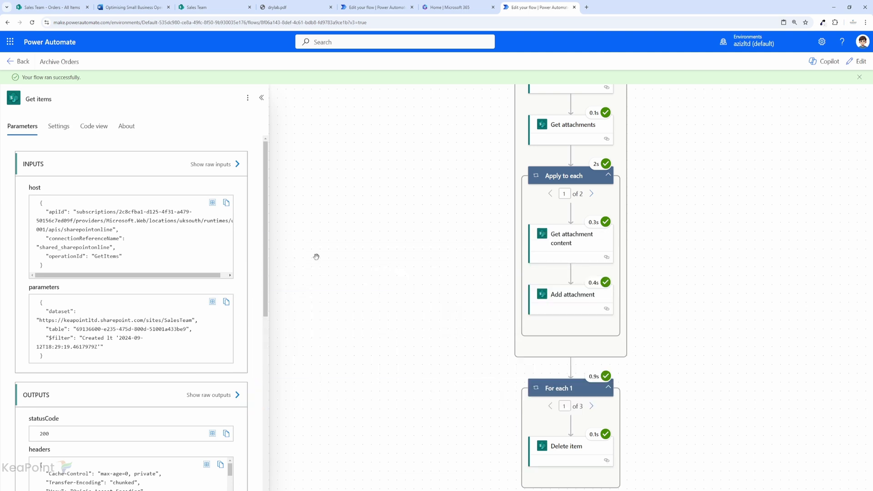
left_click(316, 257)
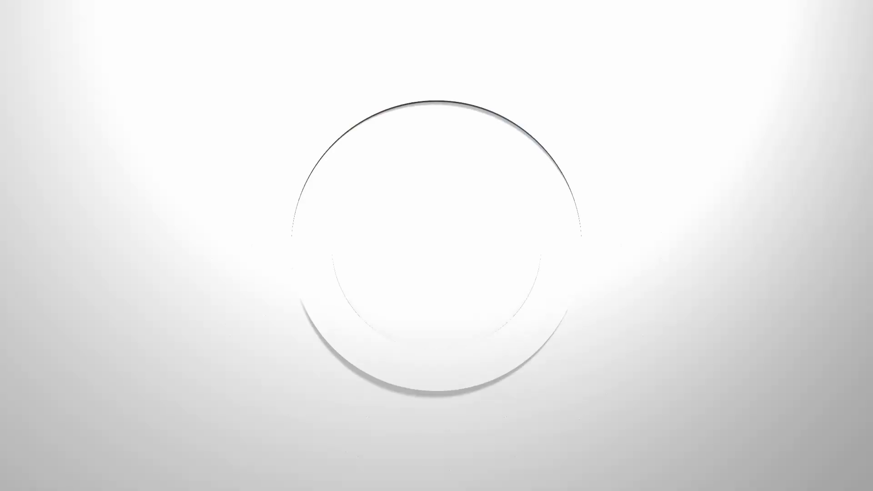